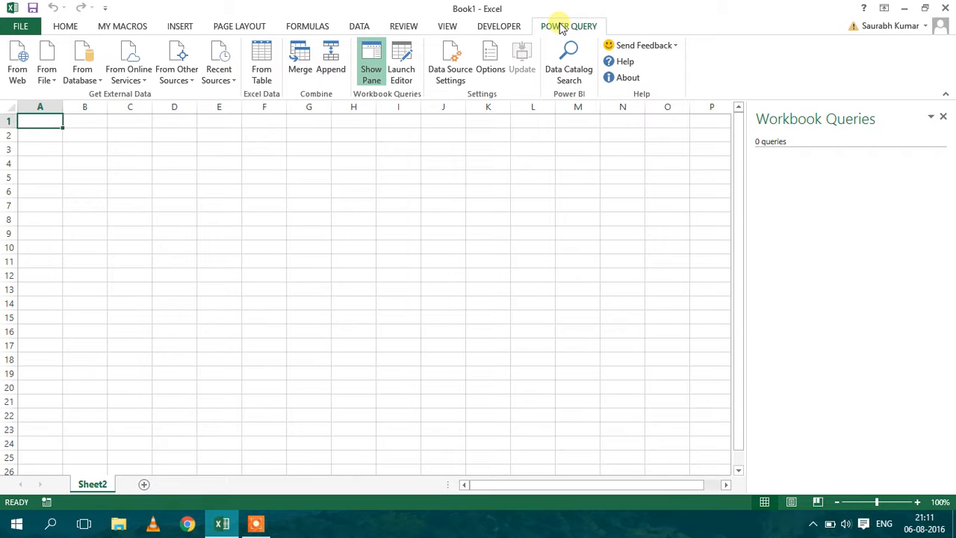
Start a SQL Server database import and connect to the server ASUS\SQLEXPRESS.
{"action": "left_click", "coordinate": [83, 73]}
{"action": "left_click", "coordinate": [108, 107]}
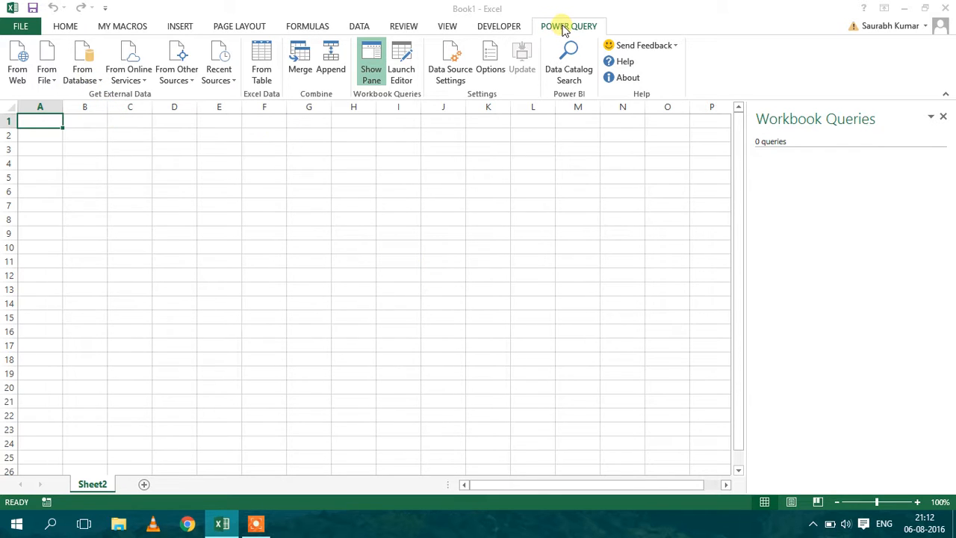
{"action": "type", "text": "ASUS\\"}
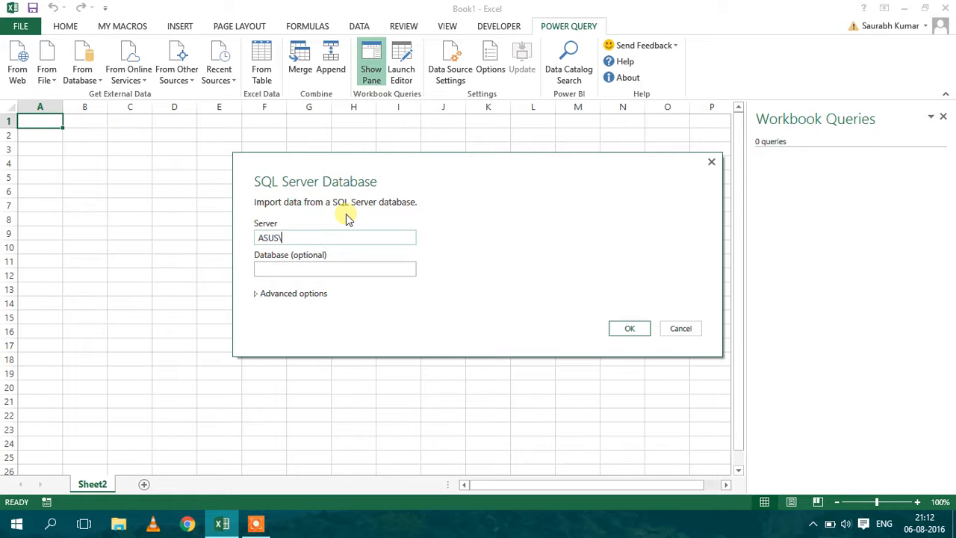
{"action": "type", "text": "SQLEXPRESS"}
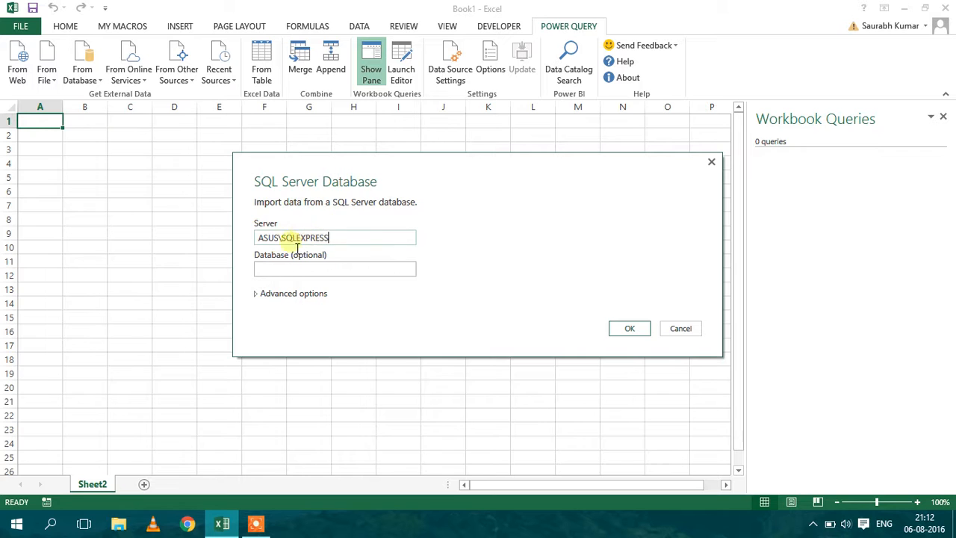
{"action": "left_click", "coordinate": [634, 328]}
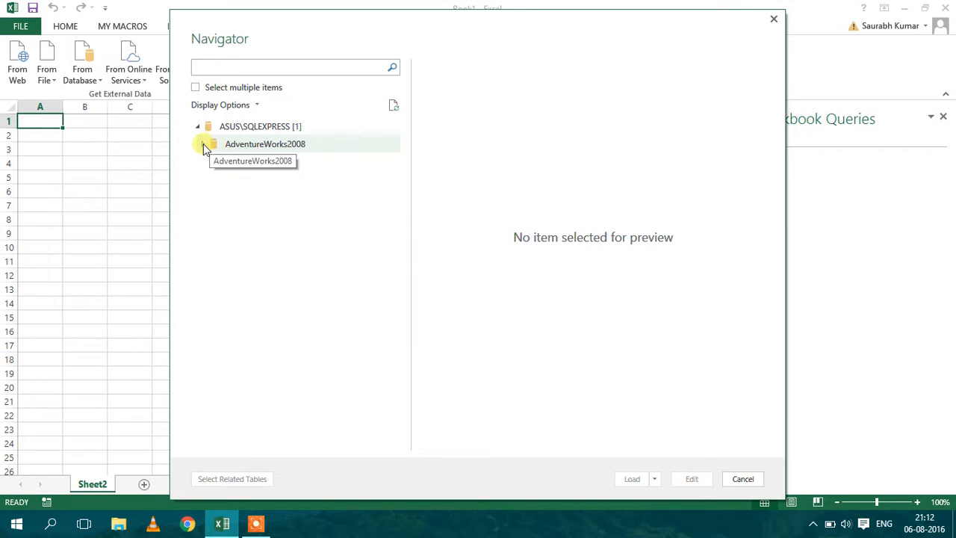
Load the HumanResources.vEmployee view from the AdventureWorks2008 database as a connection-only query.
{"action": "left_click", "coordinate": [205, 147]}
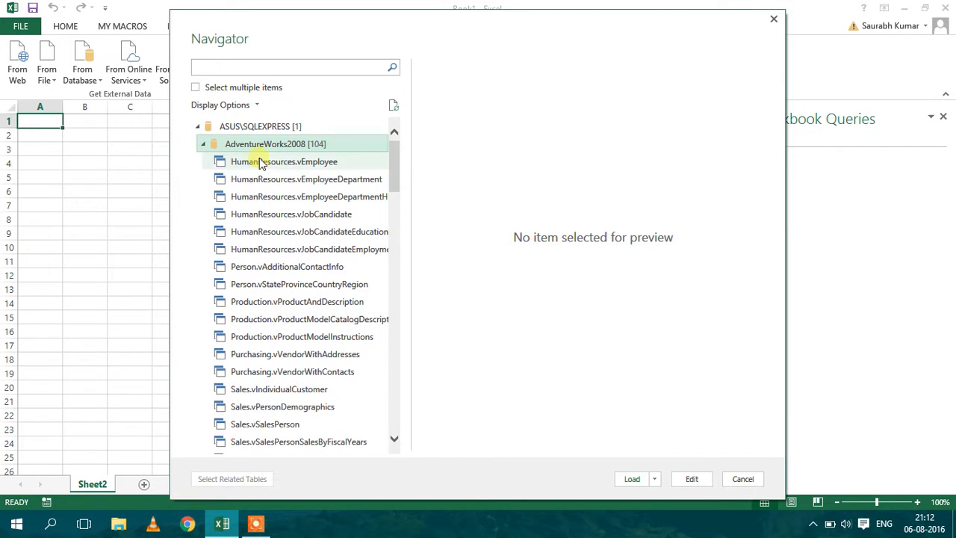
{"action": "left_click", "coordinate": [269, 163]}
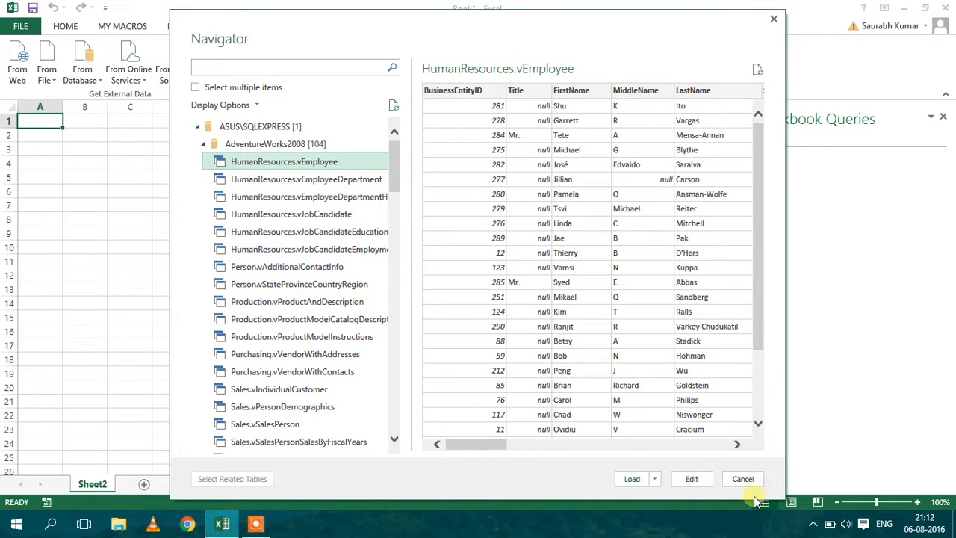
{"action": "left_click", "coordinate": [655, 480]}
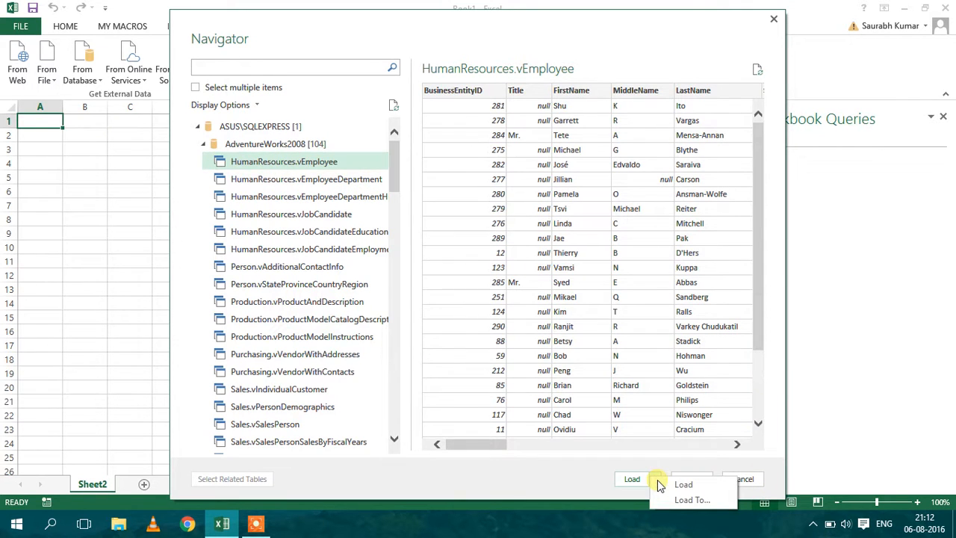
{"action": "left_click", "coordinate": [681, 500]}
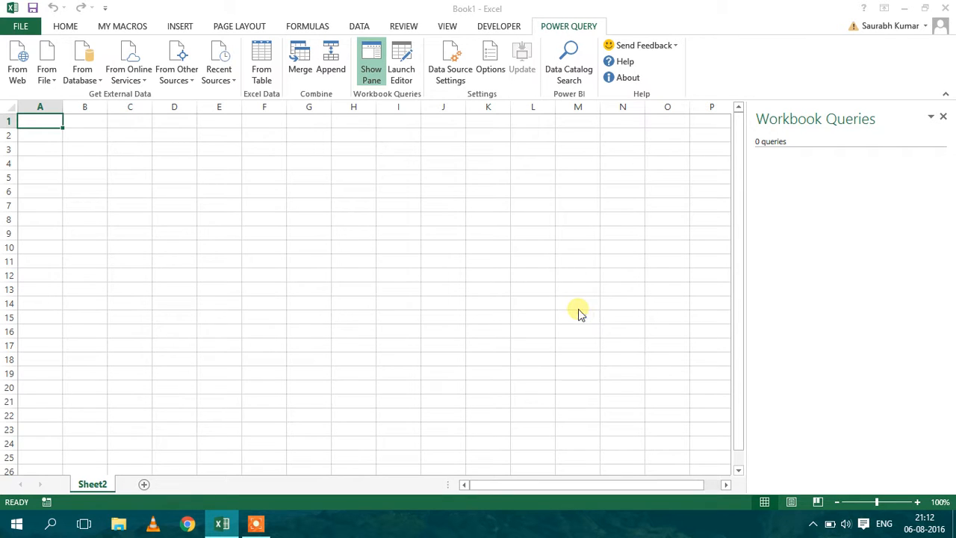
{"action": "left_click", "coordinate": [391, 218]}
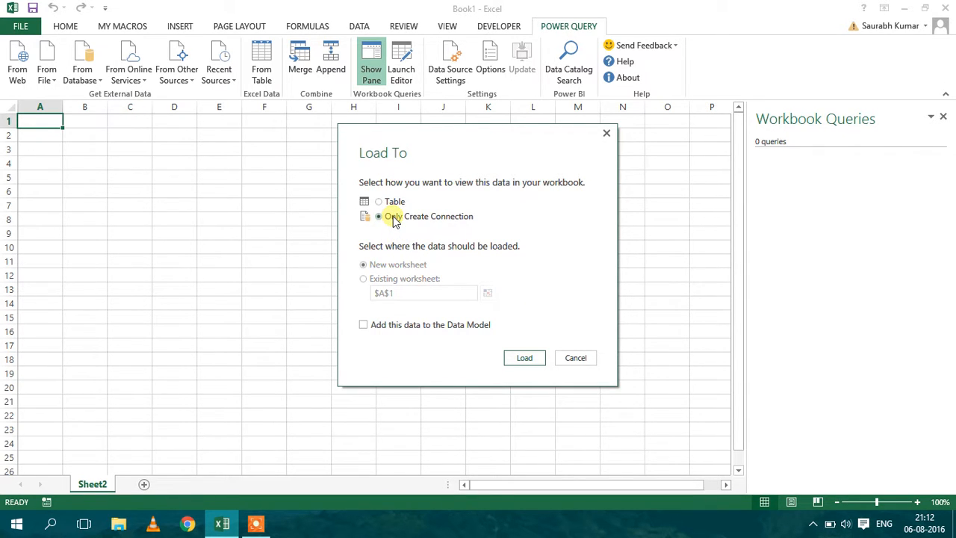
{"action": "left_click", "coordinate": [533, 363]}
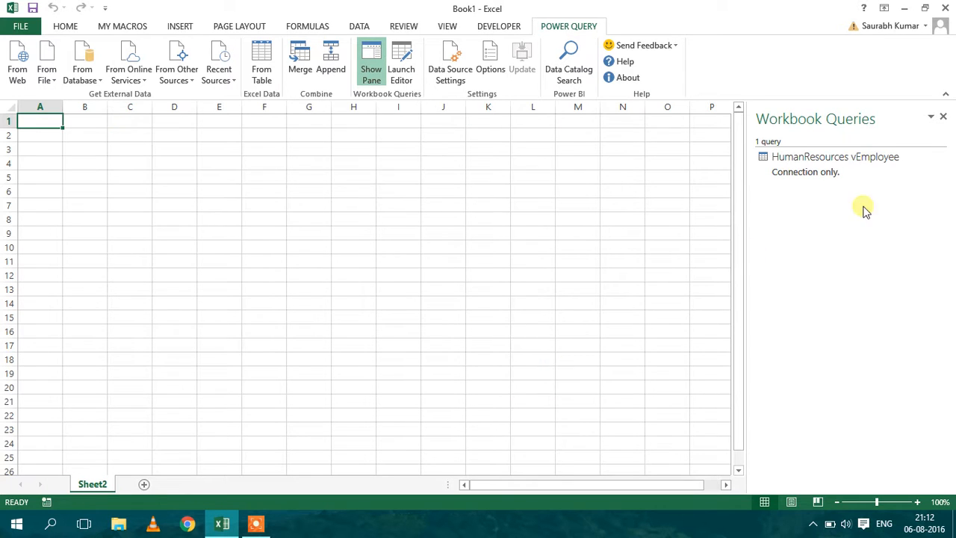
{"action": "mouse_move", "coordinate": [831, 179]}
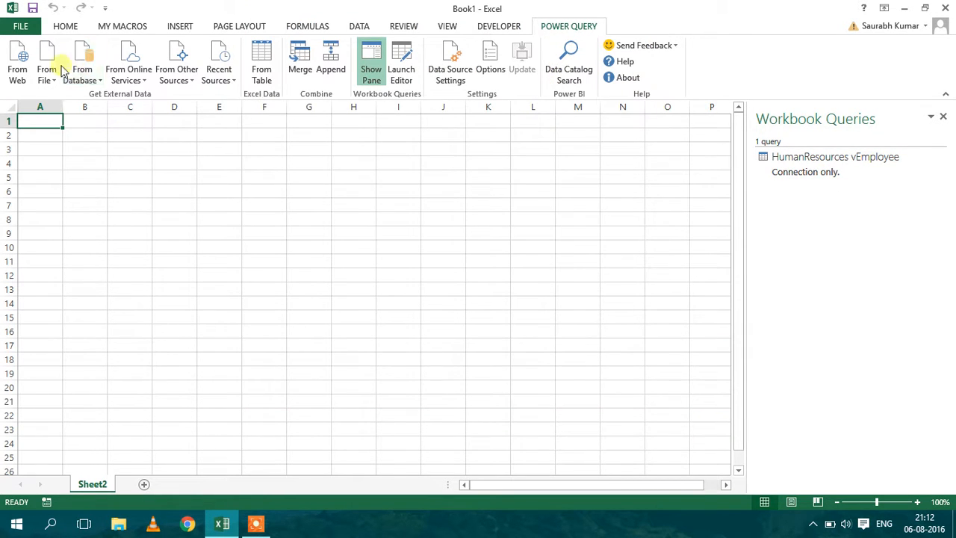
{"action": "left_click", "coordinate": [95, 79]}
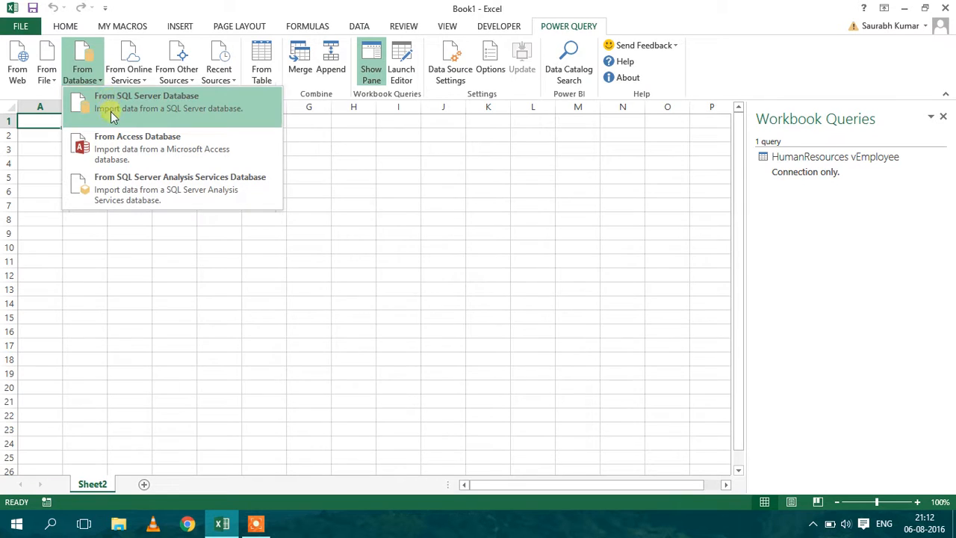
{"action": "left_click", "coordinate": [47, 74]}
{"action": "left_click", "coordinate": [47, 75]}
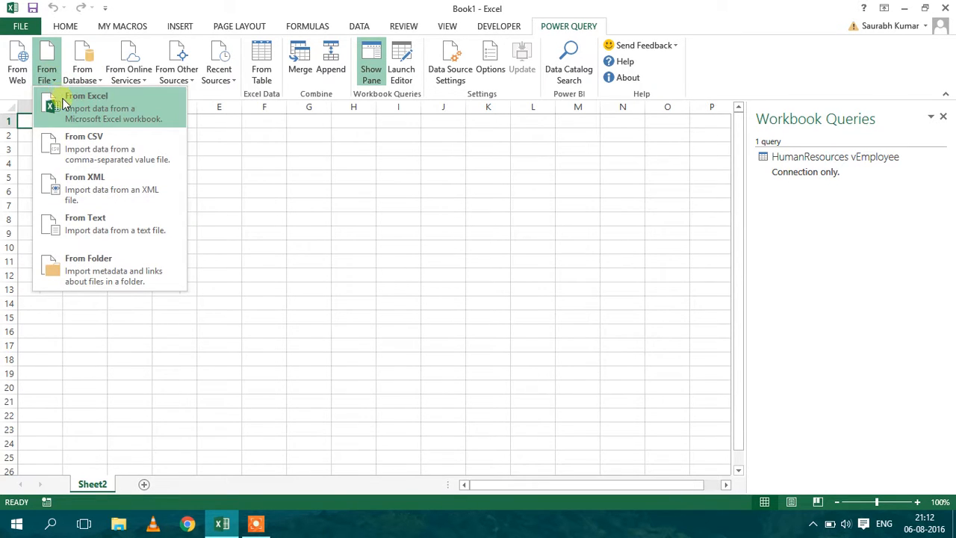
{"action": "left_click", "coordinate": [63, 104]}
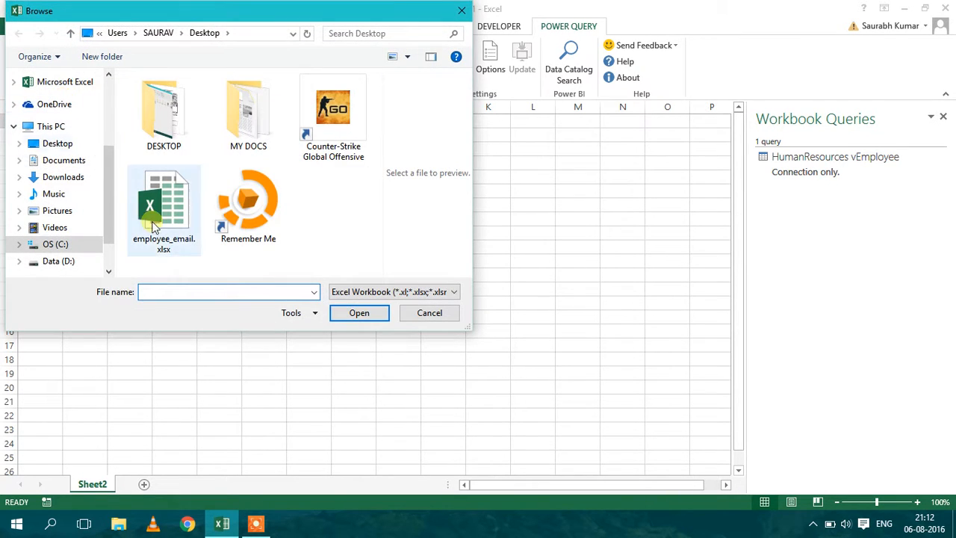
{"action": "double_click", "coordinate": [172, 215]}
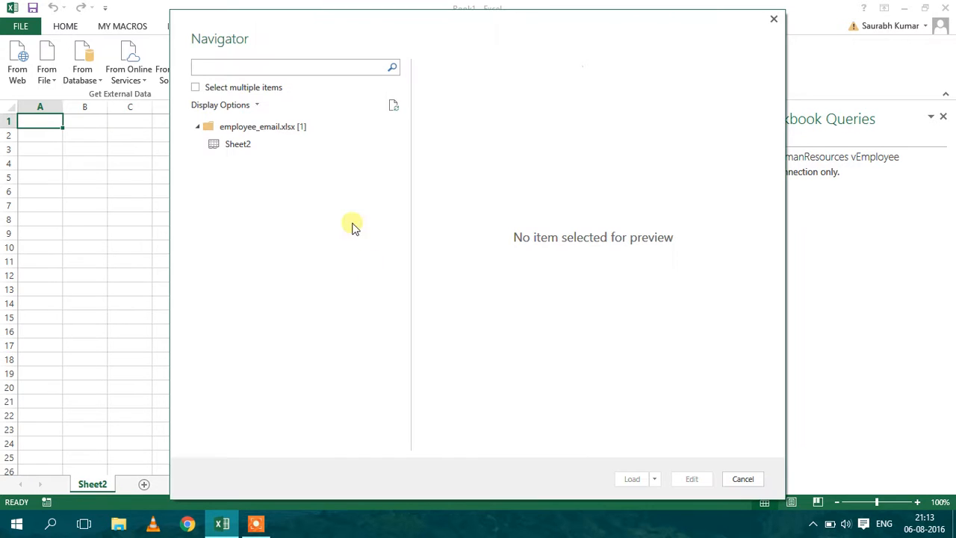
{"action": "double_click", "coordinate": [230, 146]}
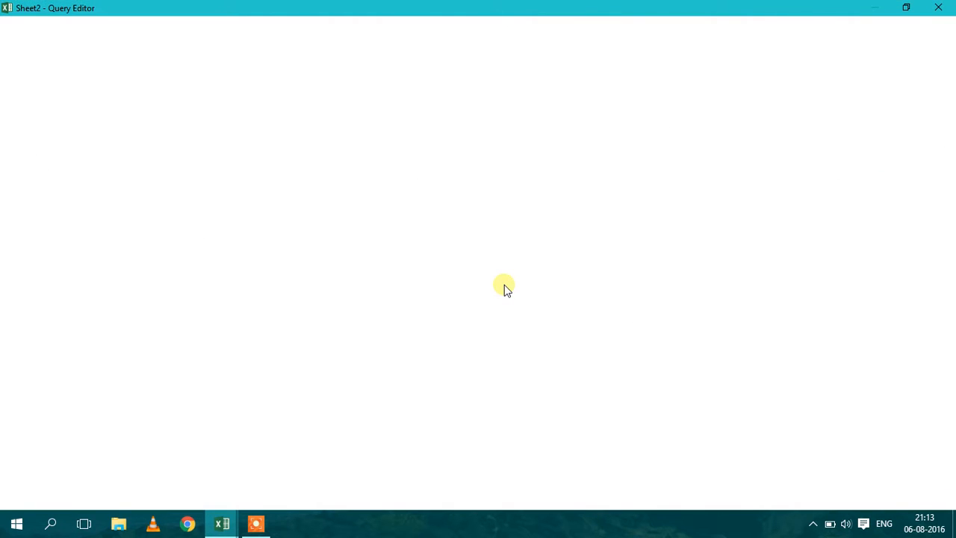
{"action": "left_click", "coordinate": [937, 14]}
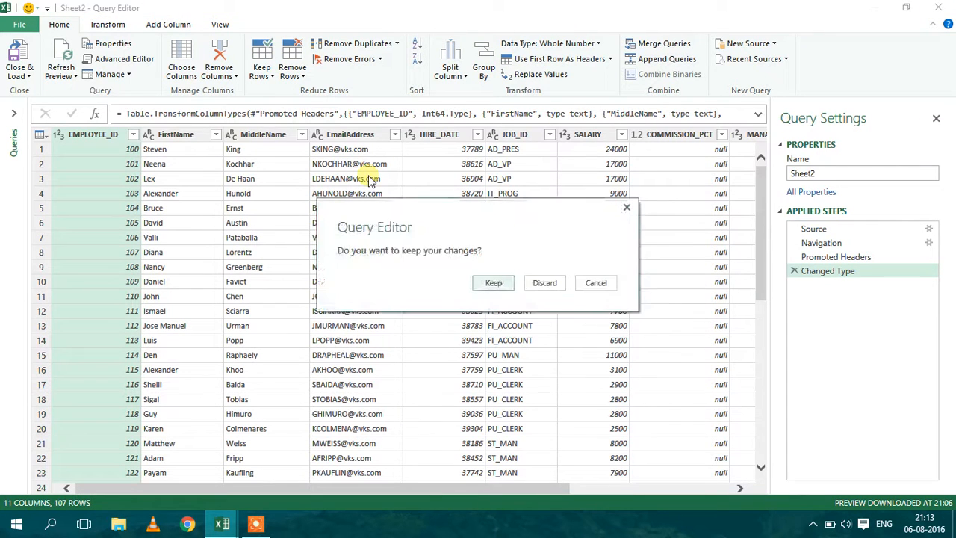
{"action": "left_click", "coordinate": [545, 282]}
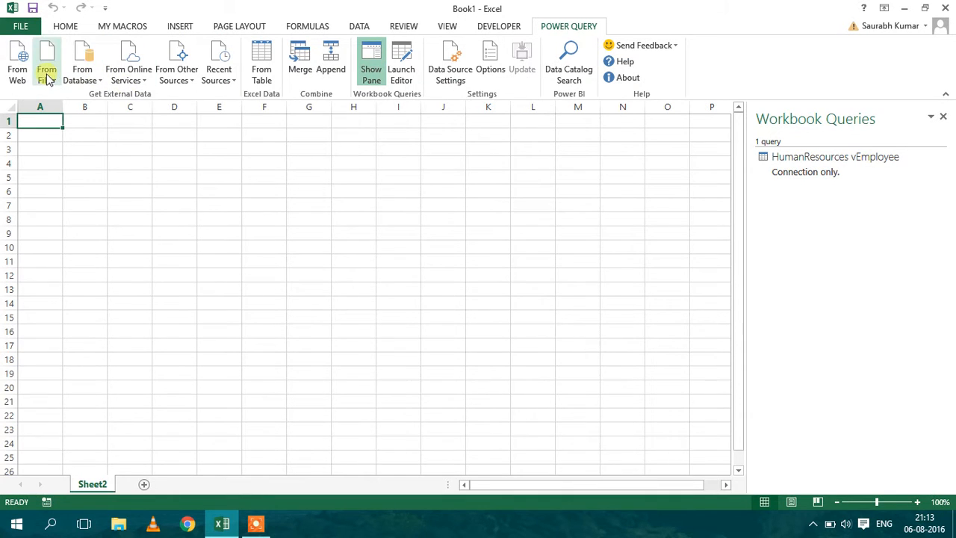
Import Sheet2 of the desktop workbook employee_email.xlsx as a connection-only query.
{"action": "left_click", "coordinate": [46, 75]}
{"action": "left_click", "coordinate": [65, 112]}
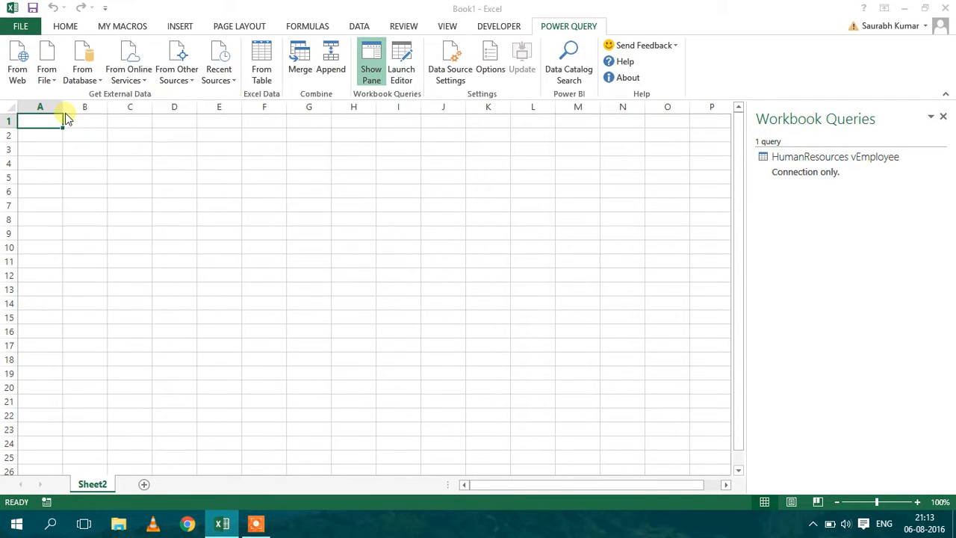
{"action": "double_click", "coordinate": [171, 209]}
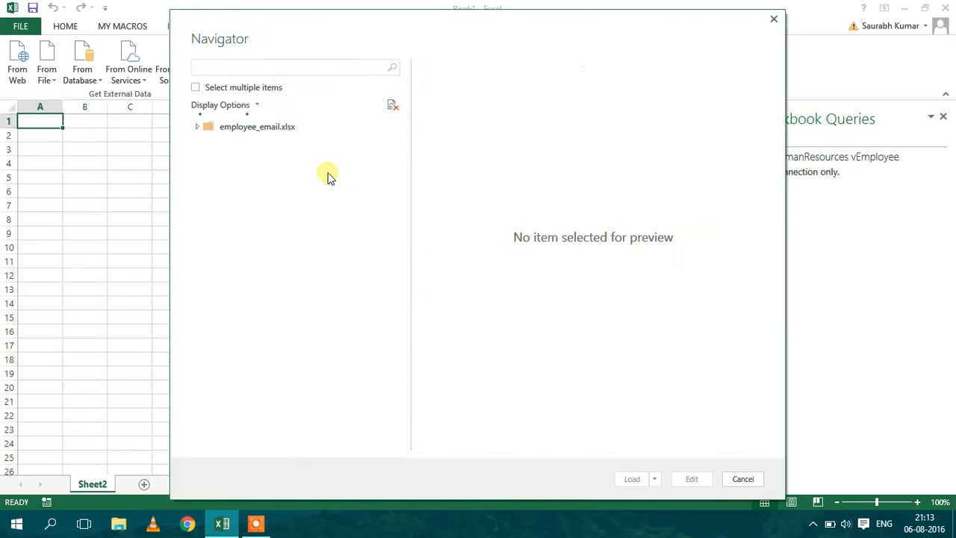
{"action": "left_click", "coordinate": [233, 145]}
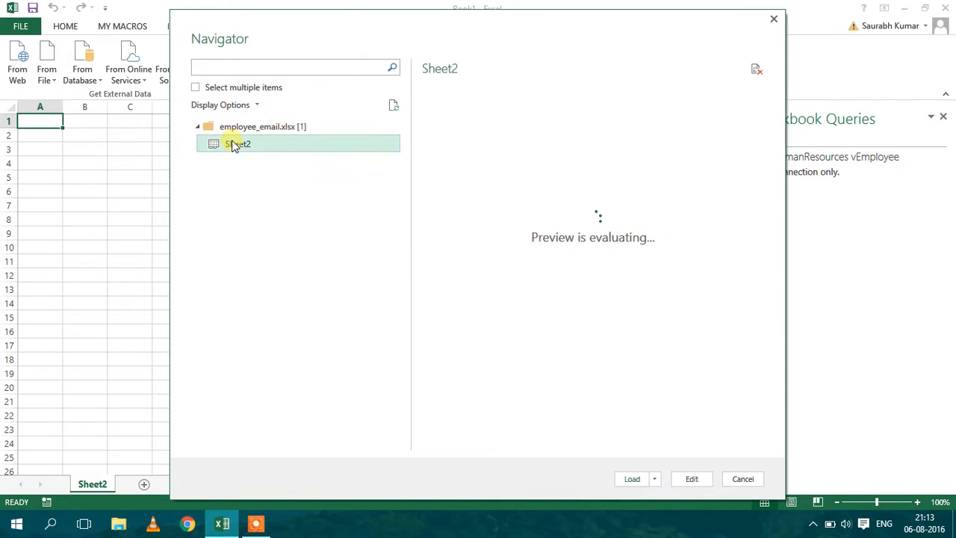
{"action": "left_click", "coordinate": [656, 482]}
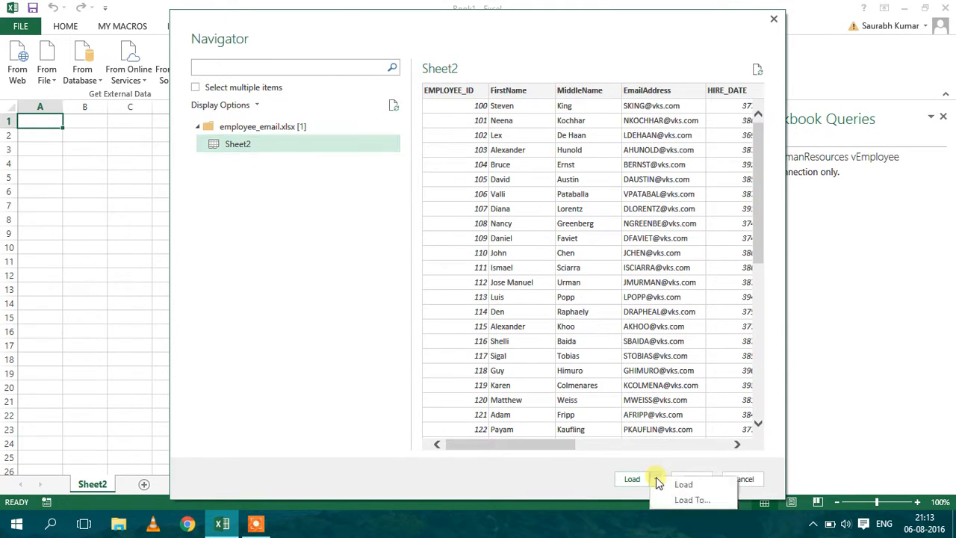
{"action": "left_click", "coordinate": [668, 502]}
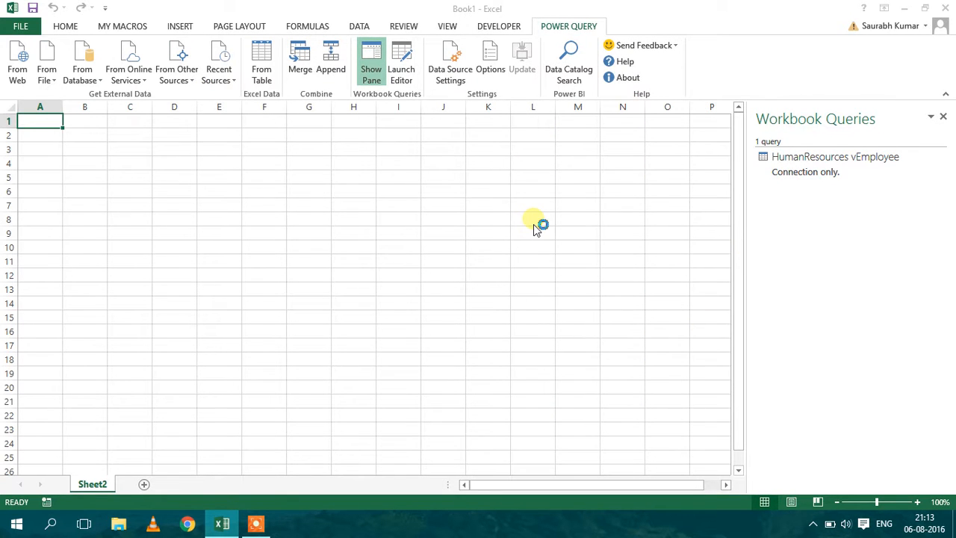
{"action": "left_click", "coordinate": [417, 216]}
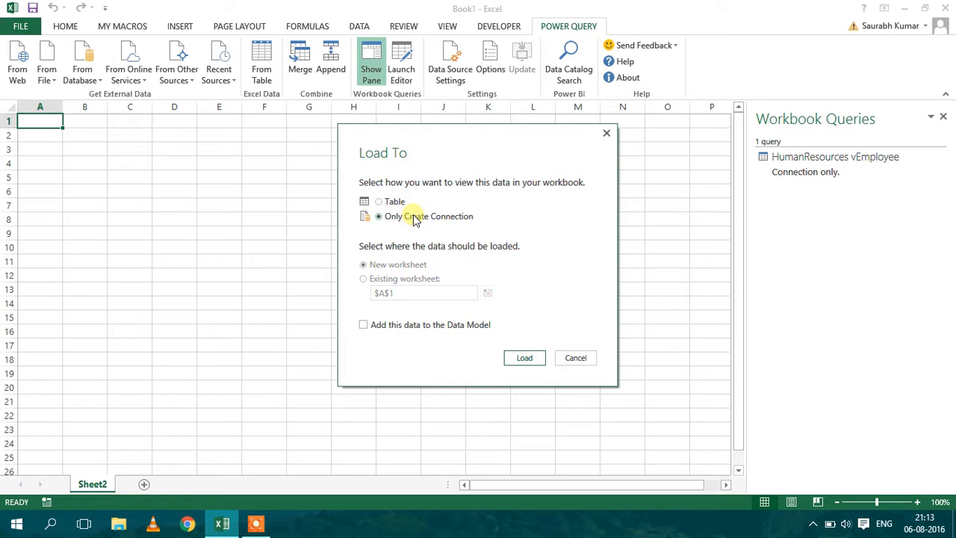
{"action": "left_click", "coordinate": [523, 357]}
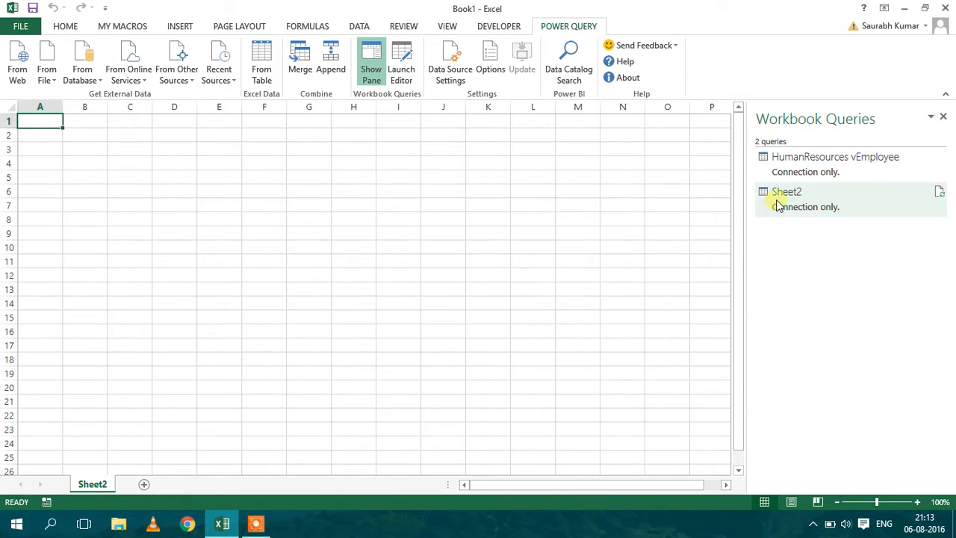
Open the HumanResources vEmployee query for editing and remove its BusinessEntityID, Title and MiddleName columns.
{"action": "mouse_move", "coordinate": [810, 170]}
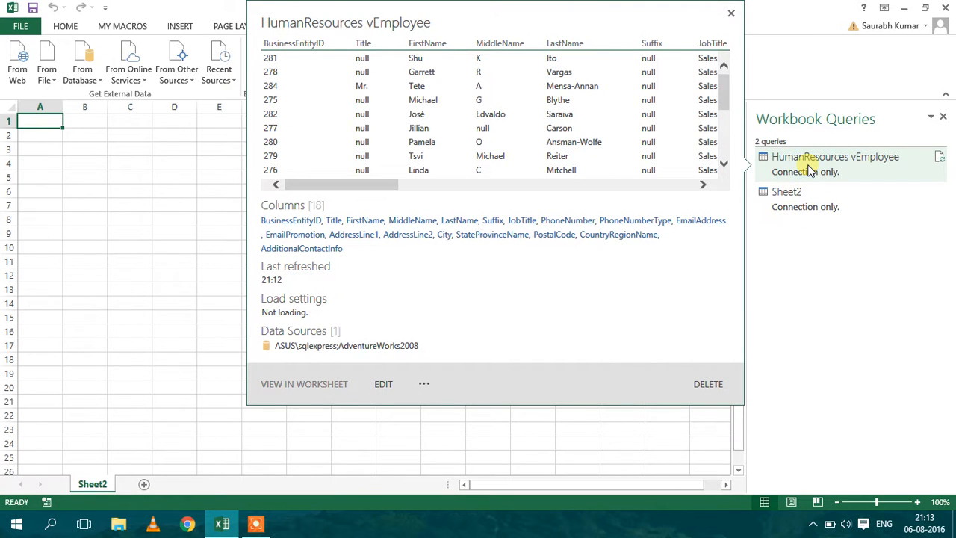
{"action": "mouse_move", "coordinate": [790, 206]}
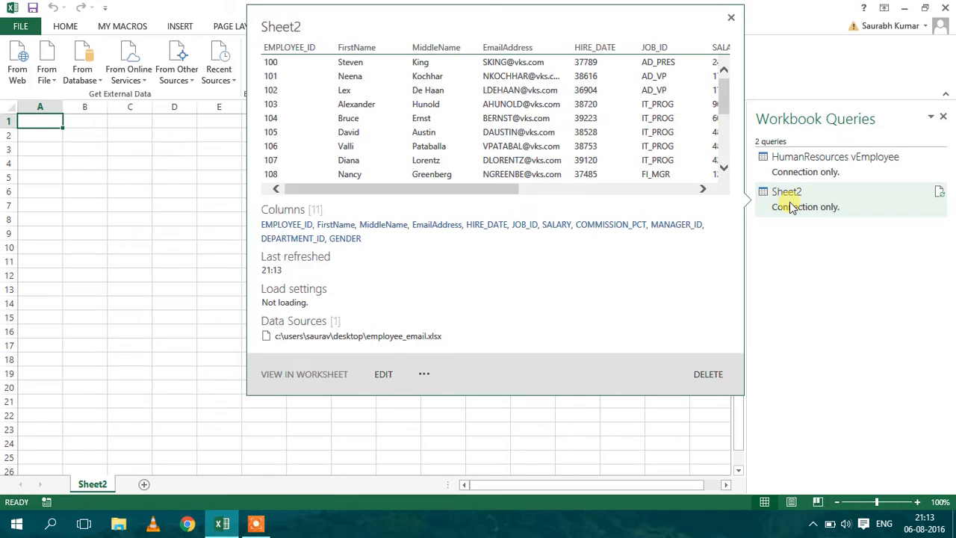
{"action": "double_click", "coordinate": [807, 161]}
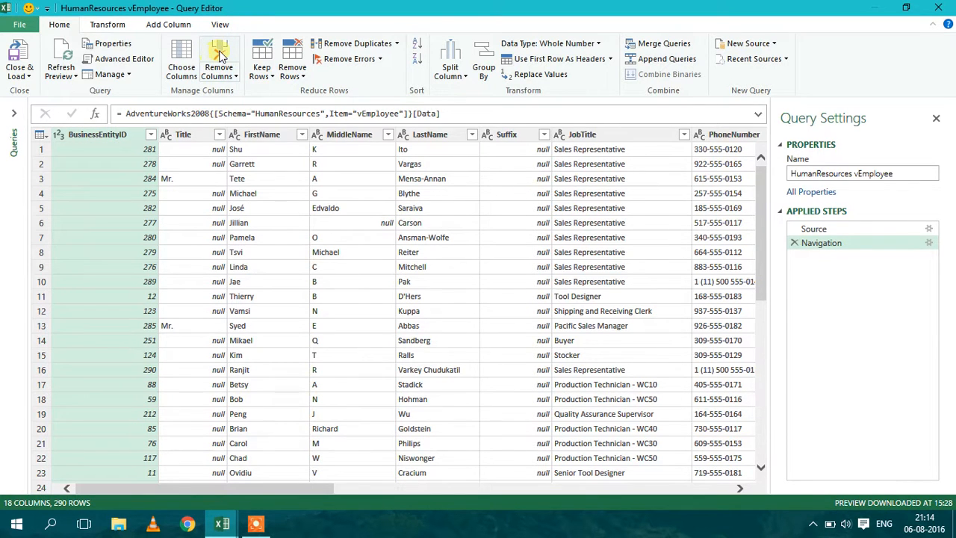
{"action": "left_click", "coordinate": [219, 54]}
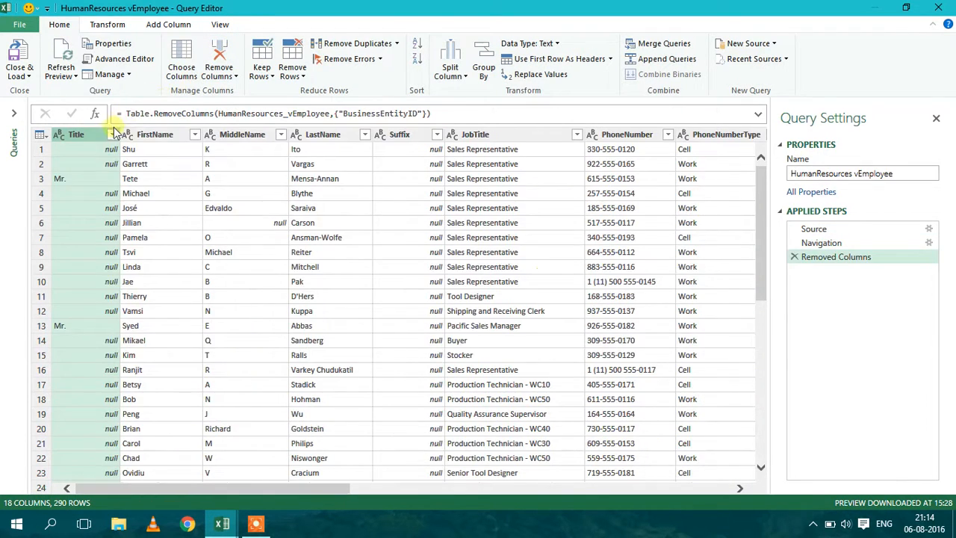
{"action": "left_click", "coordinate": [216, 48]}
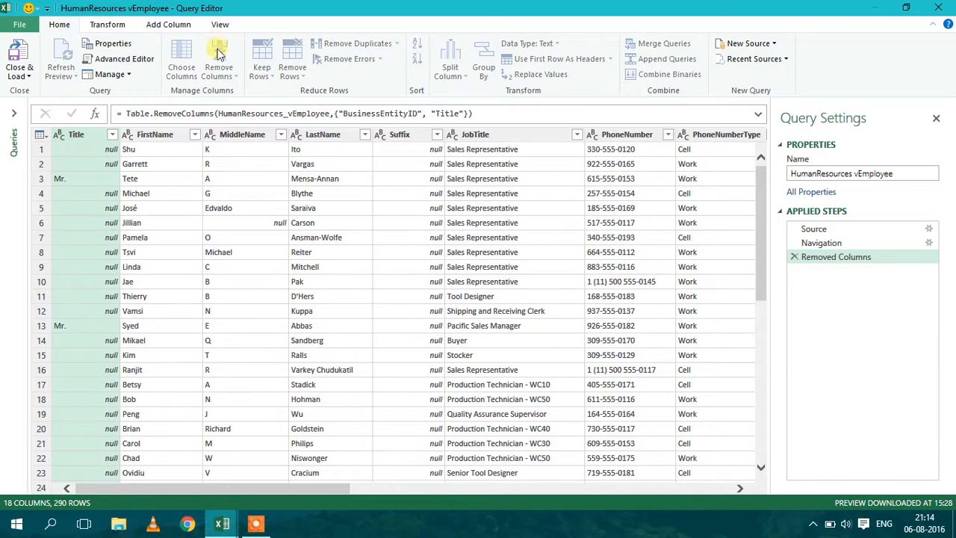
{"action": "left_click", "coordinate": [162, 134]}
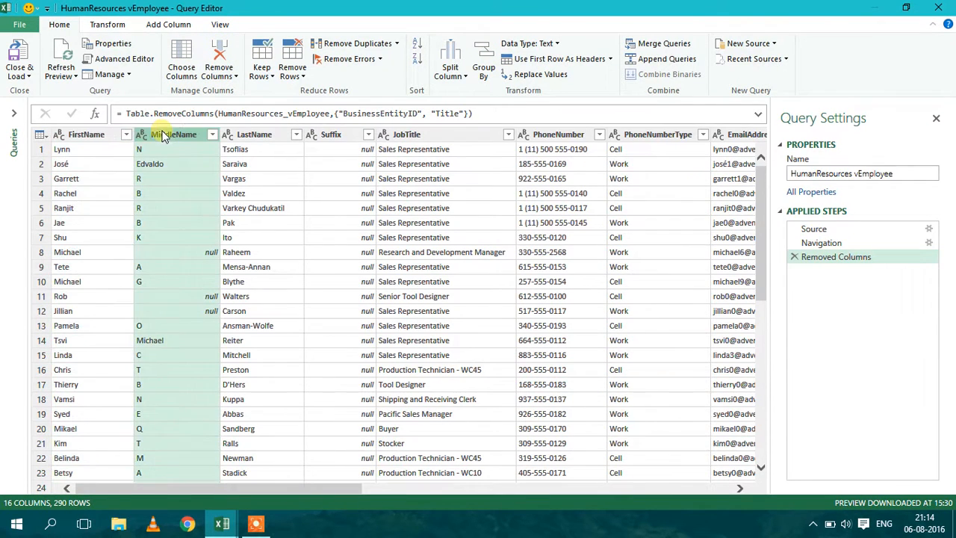
{"action": "left_click", "coordinate": [217, 56]}
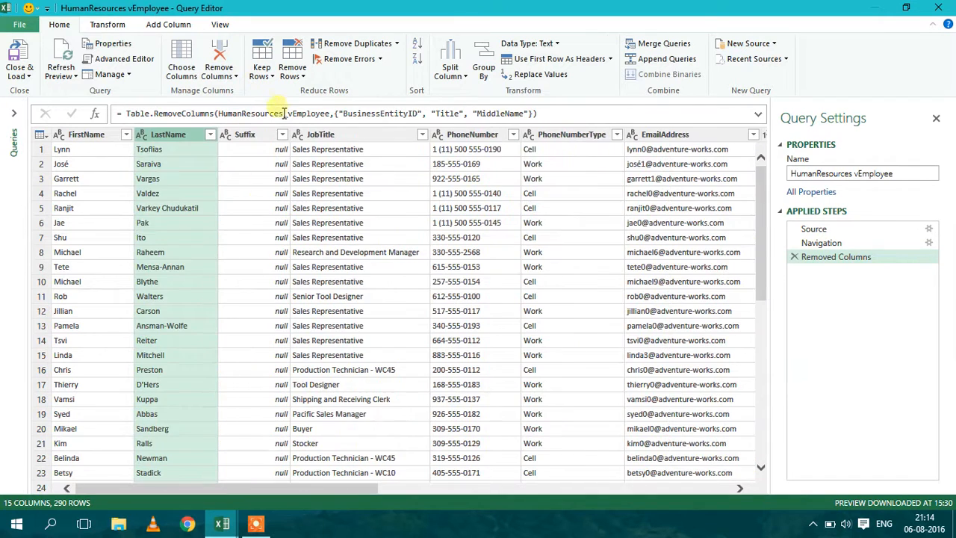
Remove the adjacent Suffix, JobTitle, PhoneNumber and PhoneNumberType columns from the HumanResources vEmployee query.
{"action": "left_click", "coordinate": [261, 139]}
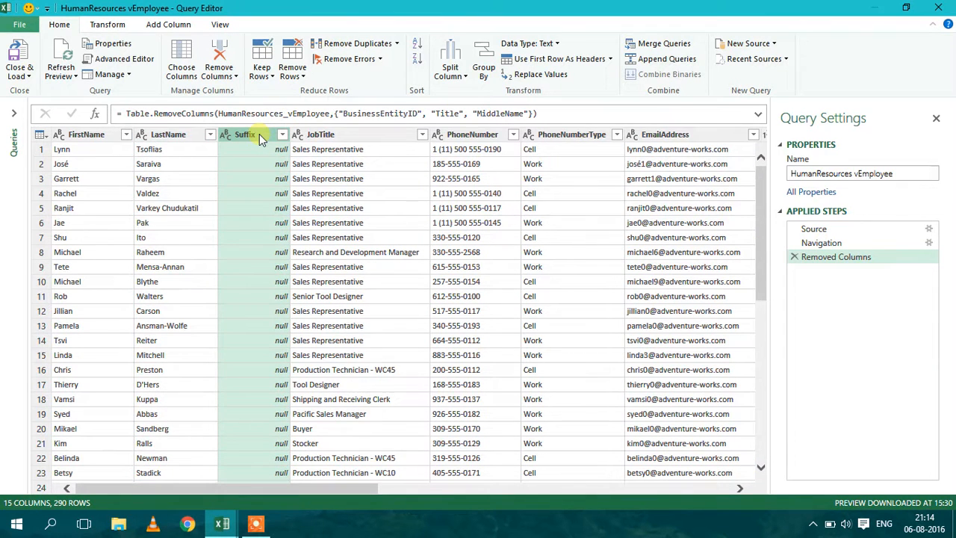
{"action": "key", "text": "shift+Right"}
{"action": "key", "text": "shift+Right"}
{"action": "key", "text": "shift+Right"}
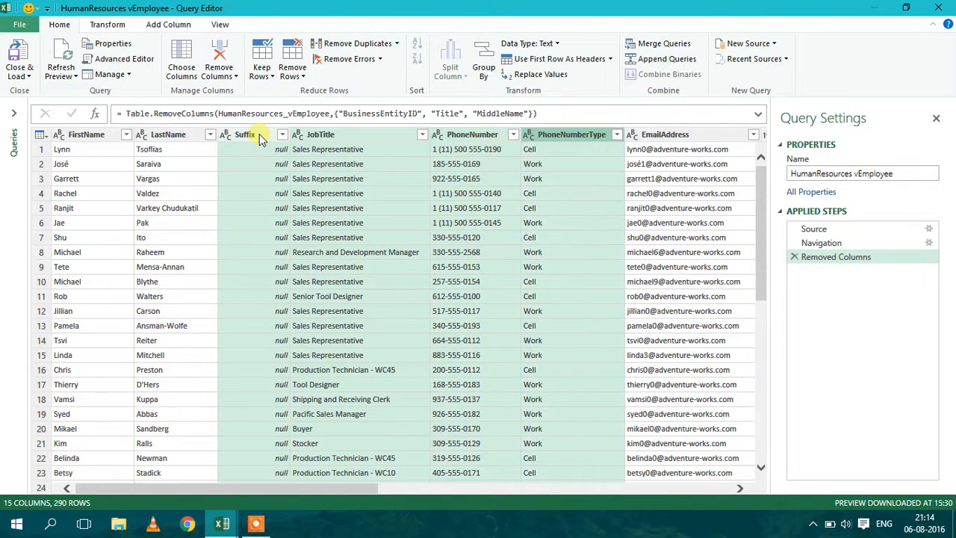
{"action": "left_click", "coordinate": [220, 58]}
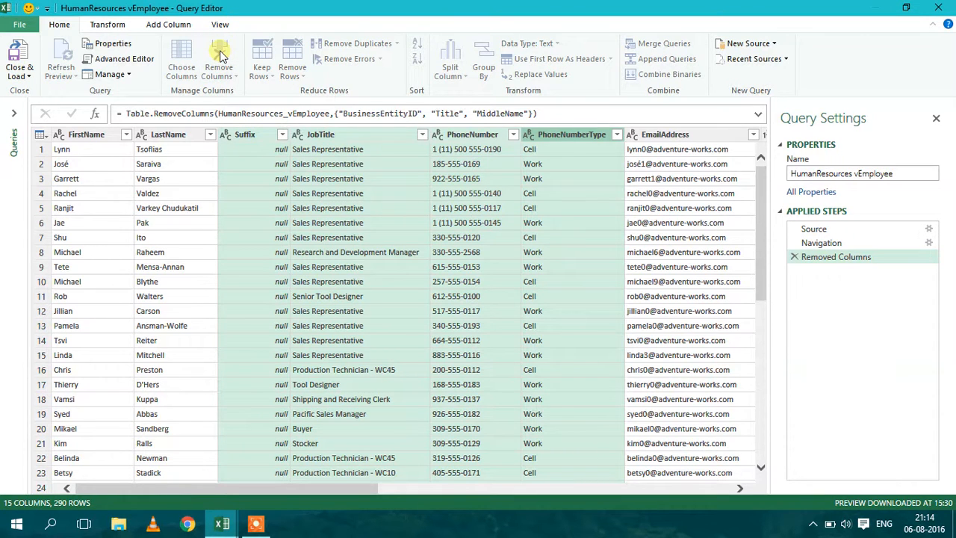
Remove all columns following EmailAddress, through AdditionalContactInfo, from the HumanResources vEmployee query and keep the changes.
{"action": "left_click", "coordinate": [398, 140]}
{"action": "key", "text": "shift+Right"}
{"action": "key", "text": "shift+Right"}
{"action": "key", "text": "shift+Right"}
{"action": "key", "text": "shift+Right"}
{"action": "key", "text": "shift+Right"}
{"action": "key", "text": "shift+Right"}
{"action": "key", "text": "shift+Right"}
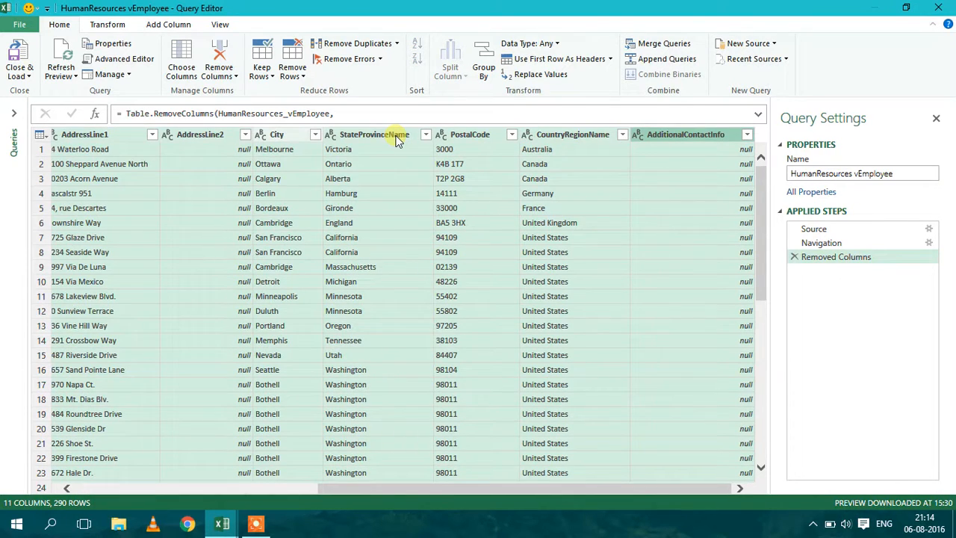
{"action": "left_click", "coordinate": [226, 56]}
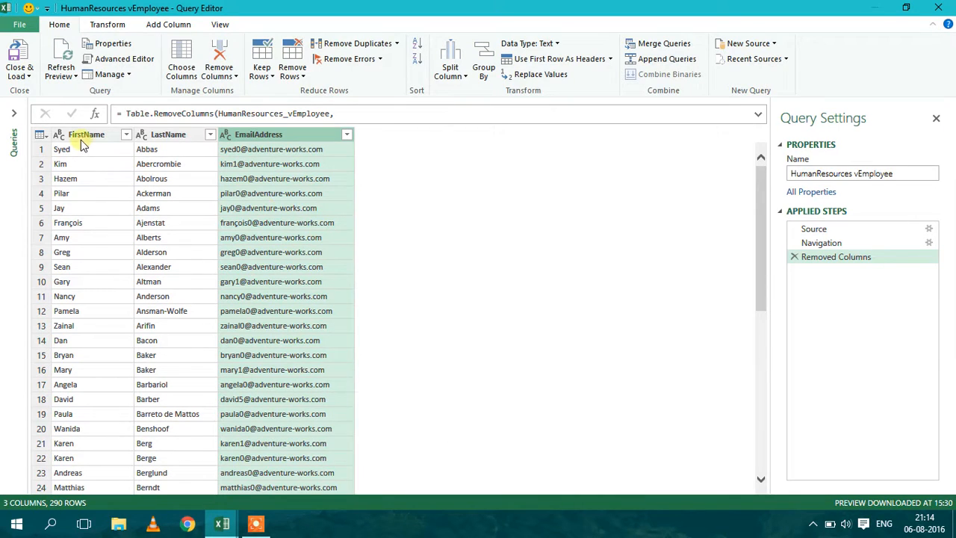
{"action": "left_click", "coordinate": [940, 8]}
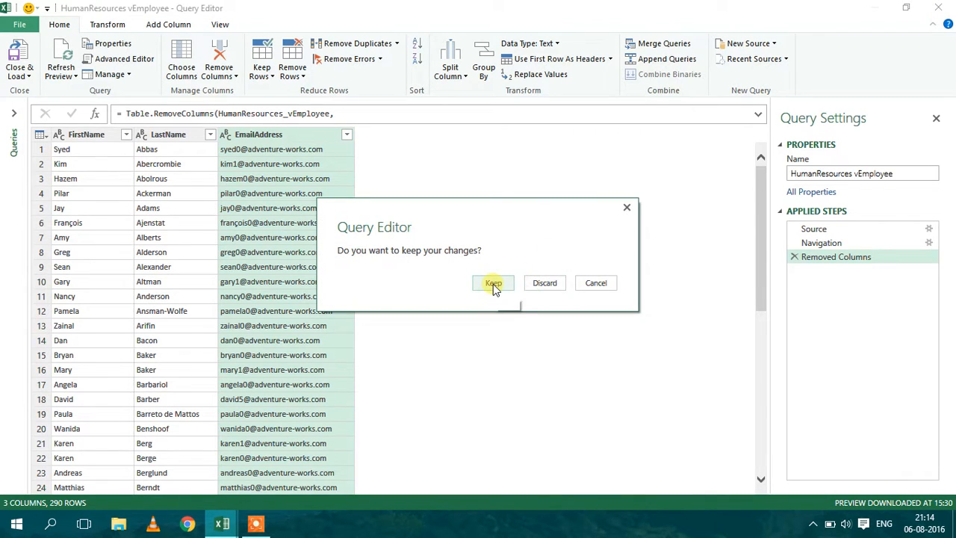
{"action": "left_click", "coordinate": [493, 283]}
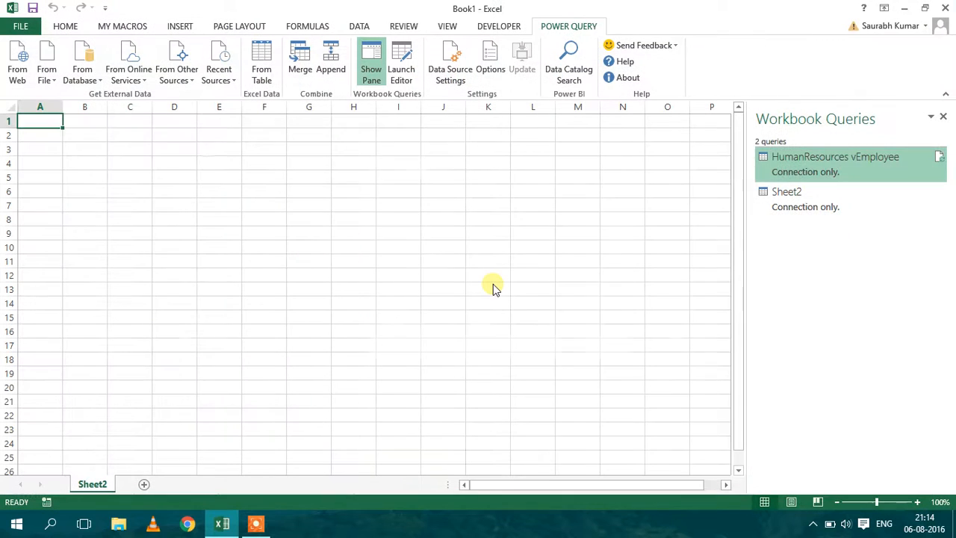
Open the Sheet2 query for editing, remove its EMPLOYEE_ID column and the HIRE_DATE through GENDER columns, and keep the changes.
{"action": "double_click", "coordinate": [794, 199]}
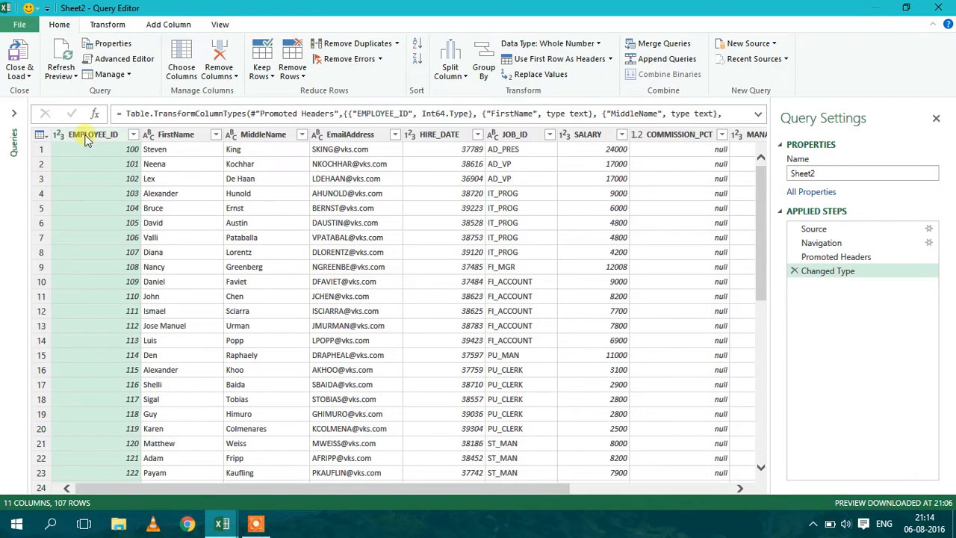
{"action": "left_click", "coordinate": [223, 48]}
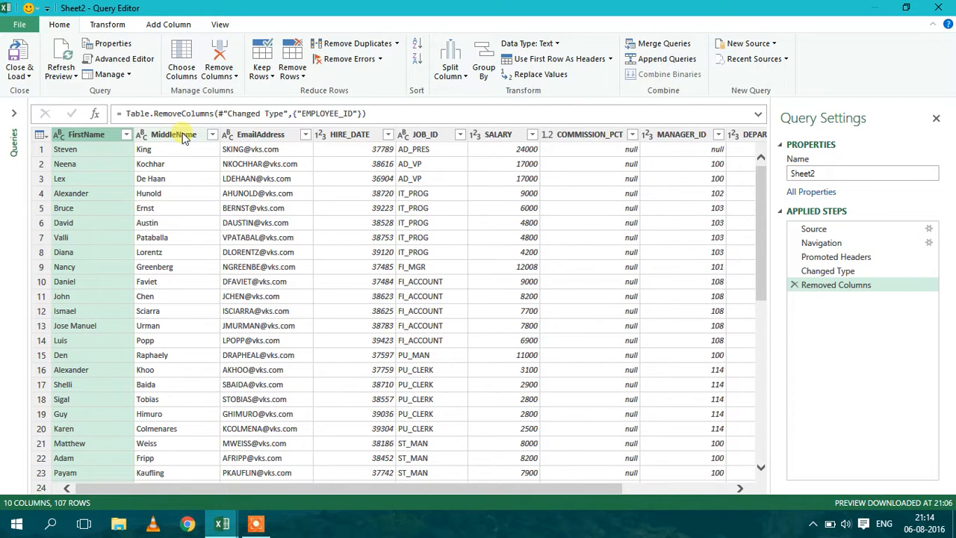
{"action": "left_click", "coordinate": [350, 137]}
{"action": "key", "text": "shift+Right"}
{"action": "key", "text": "shift+Right"}
{"action": "key", "text": "shift+Right"}
{"action": "key", "text": "shift+Right"}
{"action": "key", "text": "shift+Right"}
{"action": "key", "text": "shift+Right"}
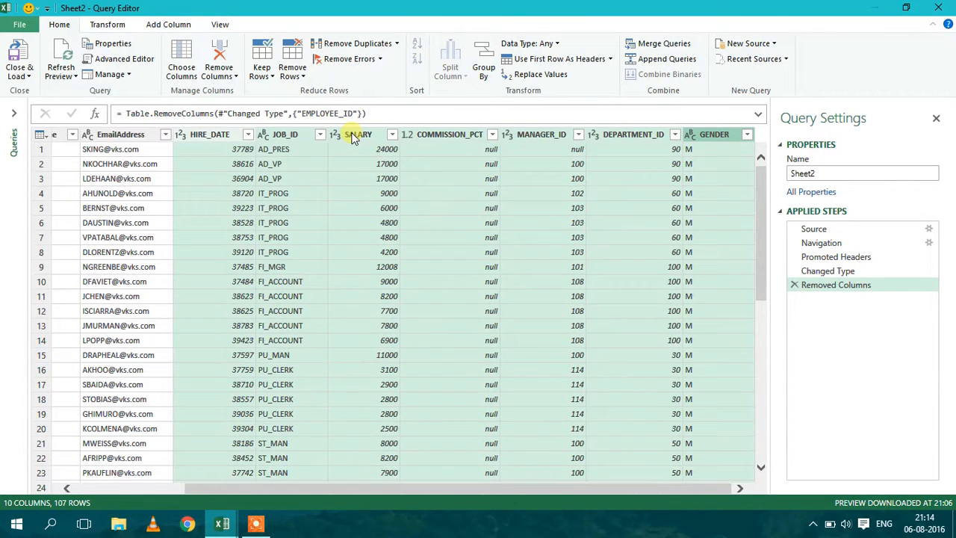
{"action": "left_click", "coordinate": [218, 53]}
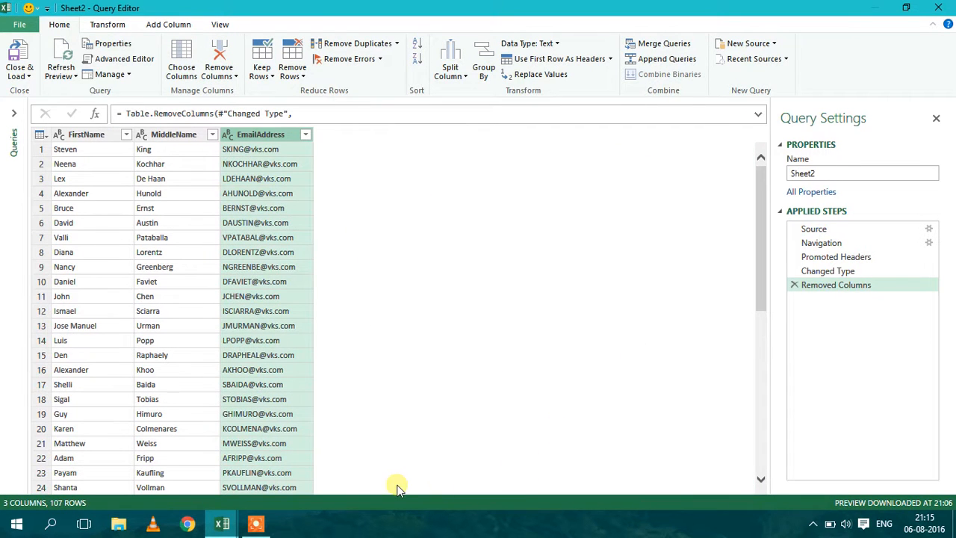
{"action": "left_click", "coordinate": [75, 140]}
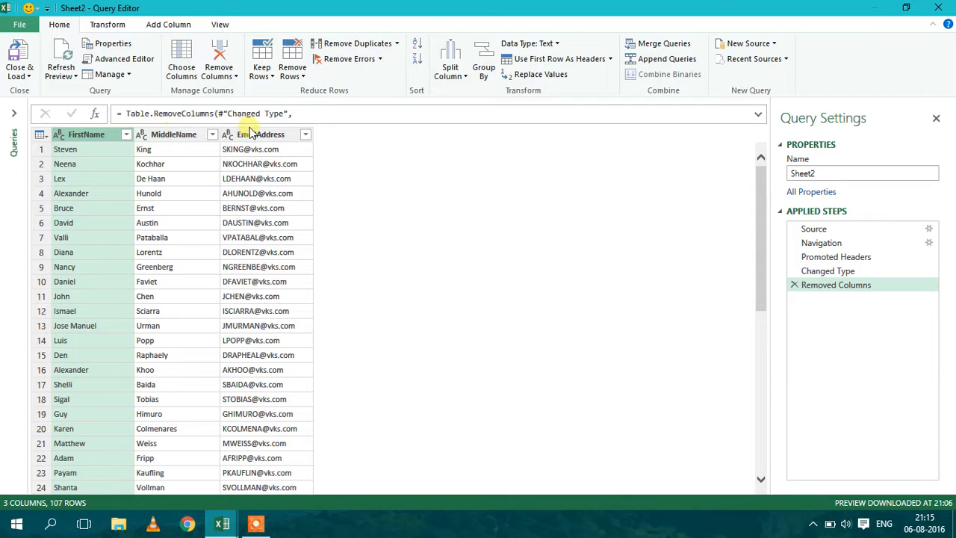
{"action": "left_click", "coordinate": [937, 9]}
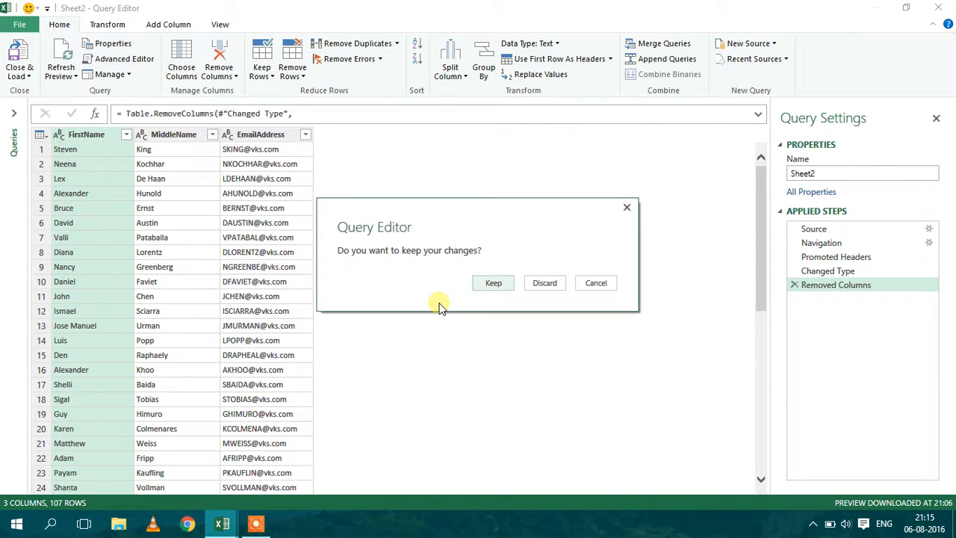
{"action": "left_click", "coordinate": [493, 283]}
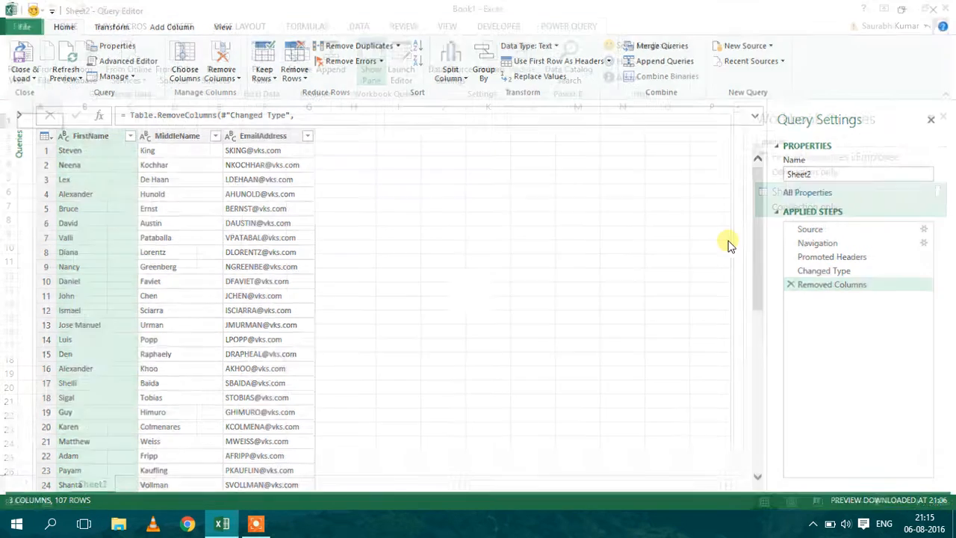
Rename the LastName column of the HumanResources vEmployee query to MiddleName and keep the changes.
{"action": "double_click", "coordinate": [784, 178]}
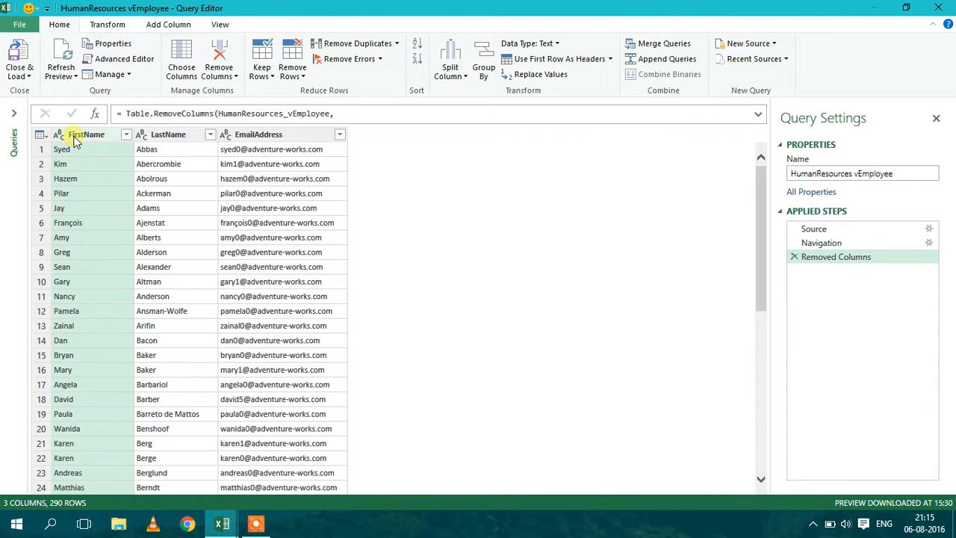
{"action": "left_click", "coordinate": [168, 137]}
{"action": "double_click", "coordinate": [168, 136]}
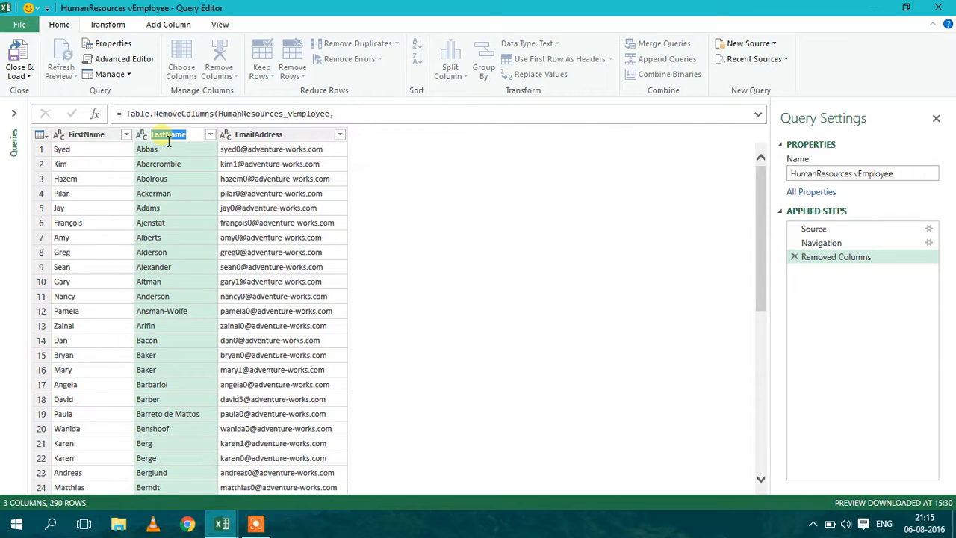
{"action": "type", "text": "Middle"}
{"action": "key", "text": "Return"}
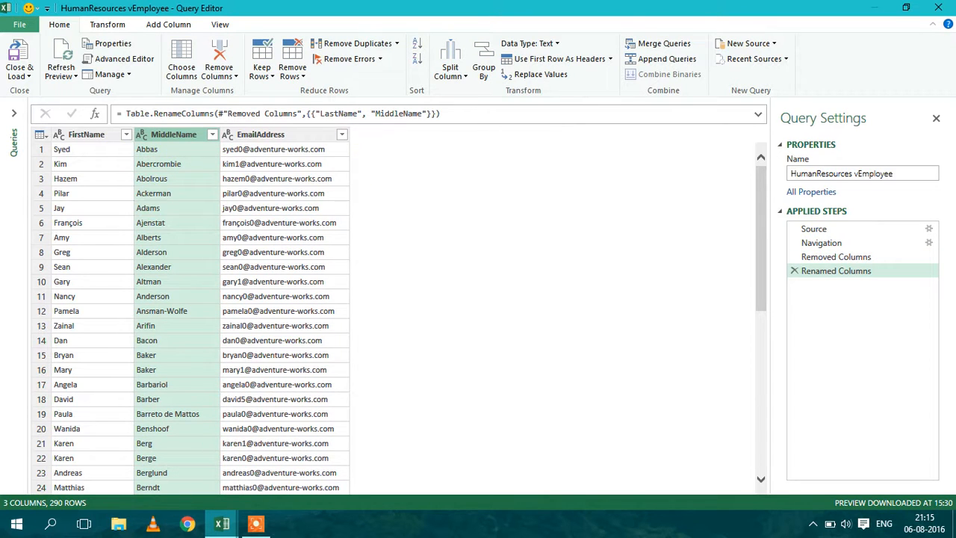
{"action": "left_click", "coordinate": [933, 8]}
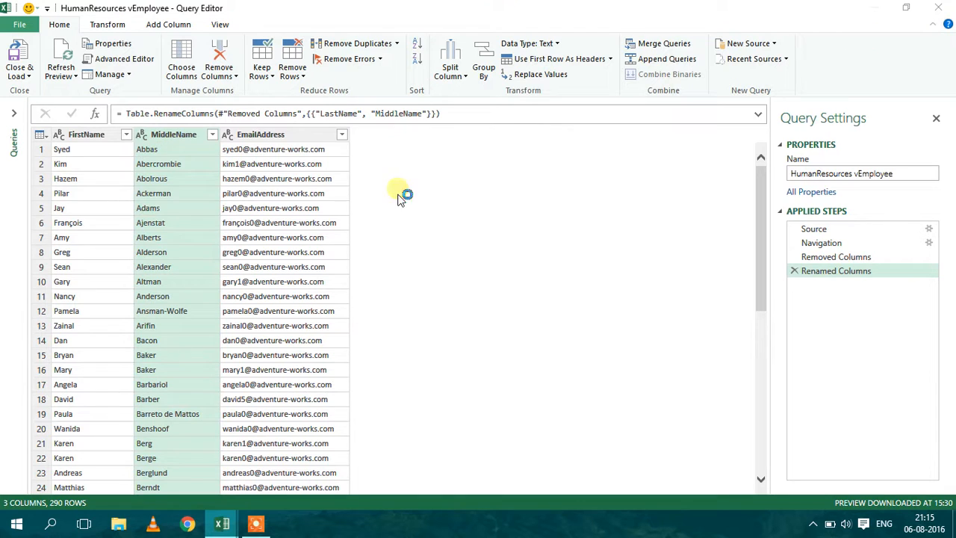
{"action": "left_click", "coordinate": [493, 282]}
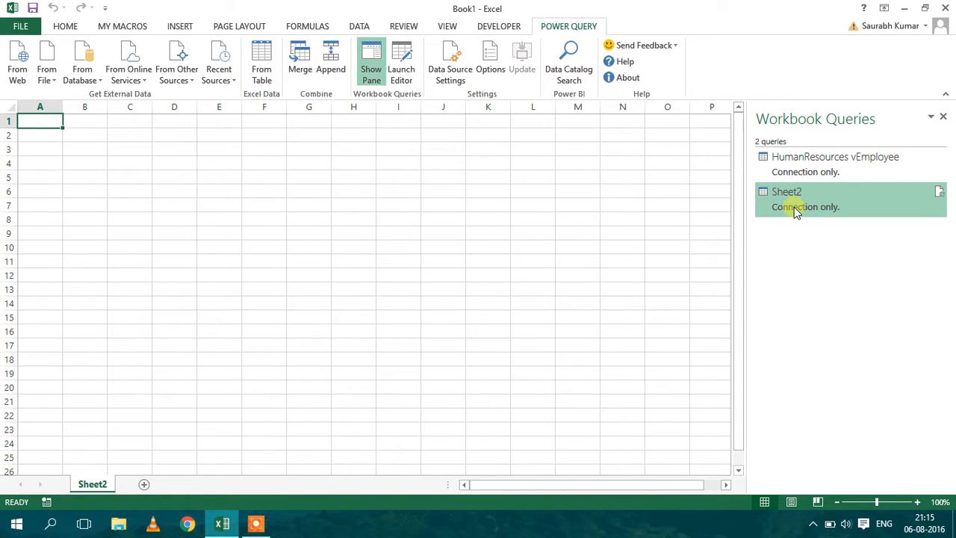
Append the Sheet2 query to the primary table HumanResources vEmployee and load the combined query into a worksheet.
{"action": "mouse_move", "coordinate": [800, 201]}
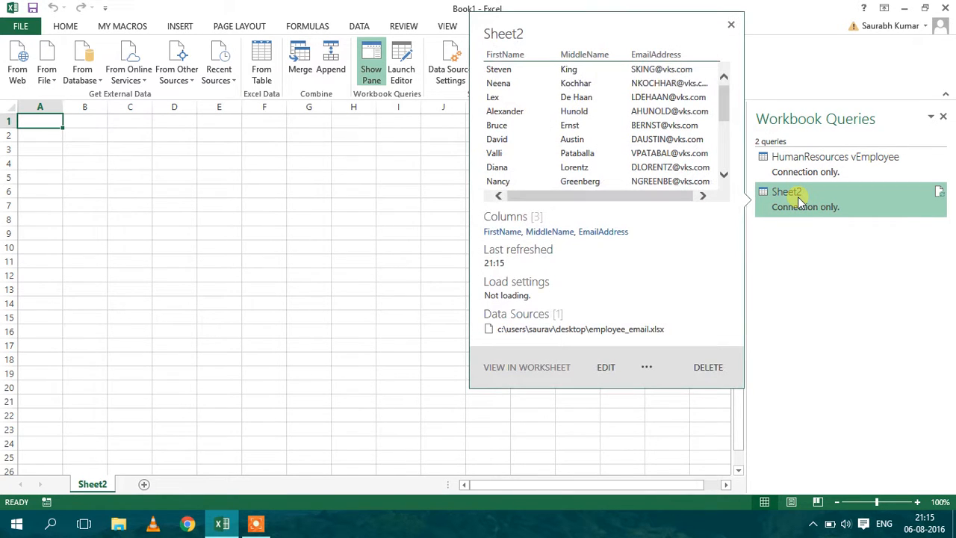
{"action": "mouse_move", "coordinate": [807, 159]}
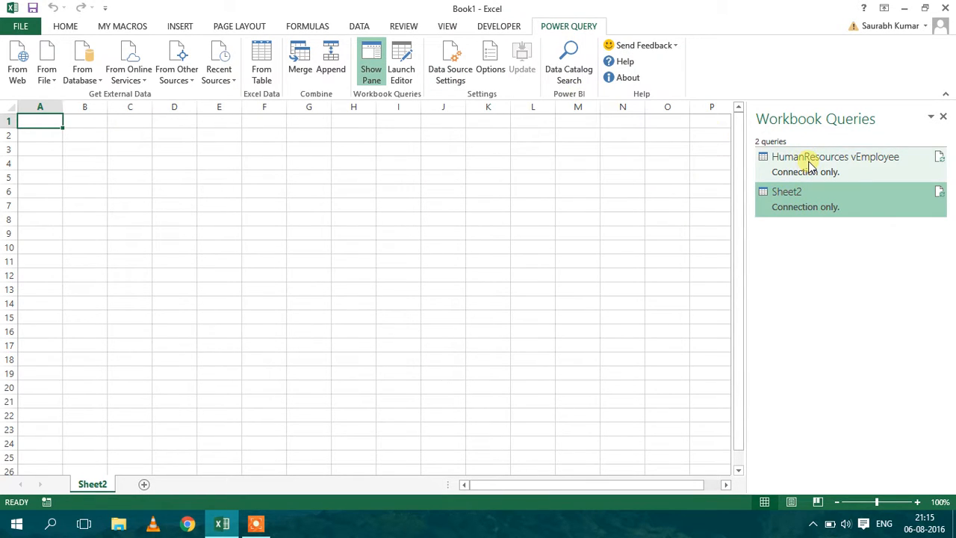
{"action": "left_click", "coordinate": [808, 164]}
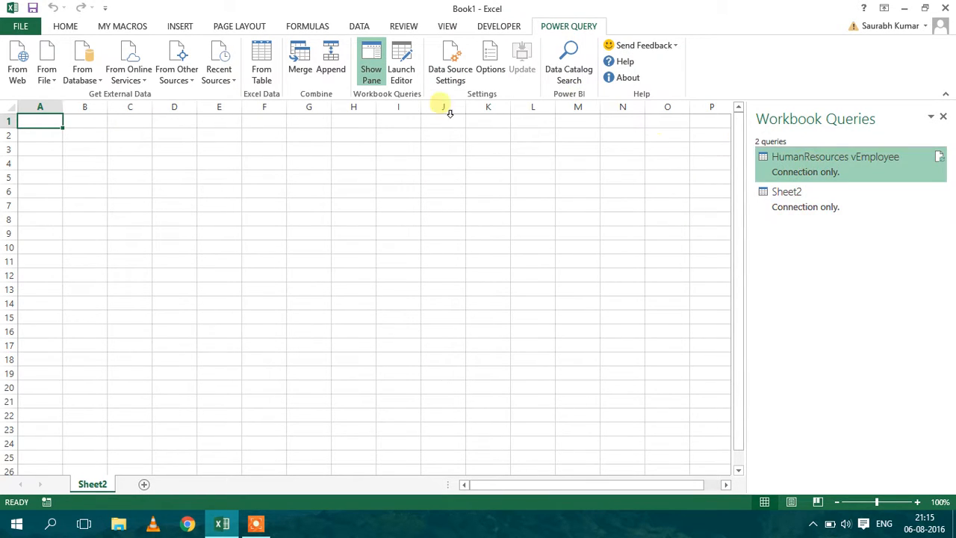
{"action": "left_click", "coordinate": [332, 63]}
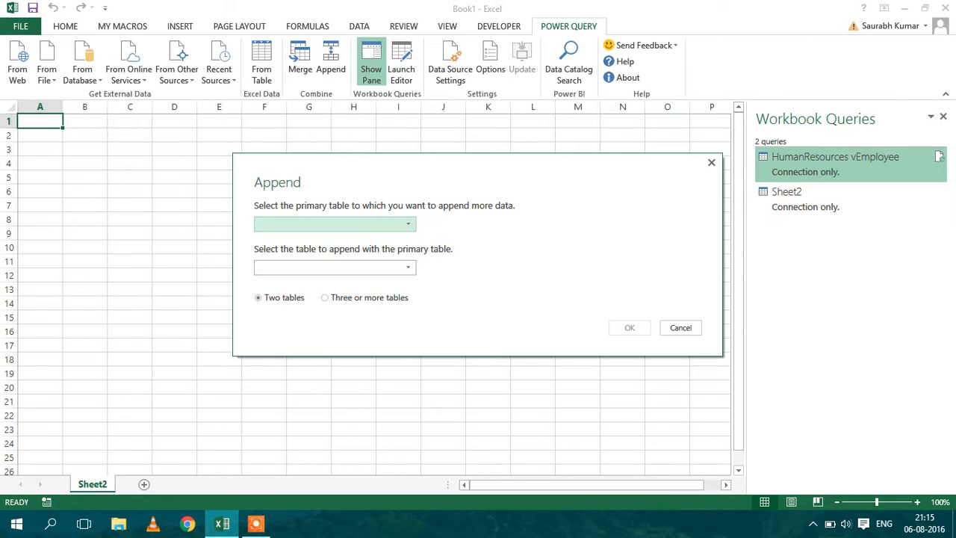
{"action": "left_click", "coordinate": [355, 225]}
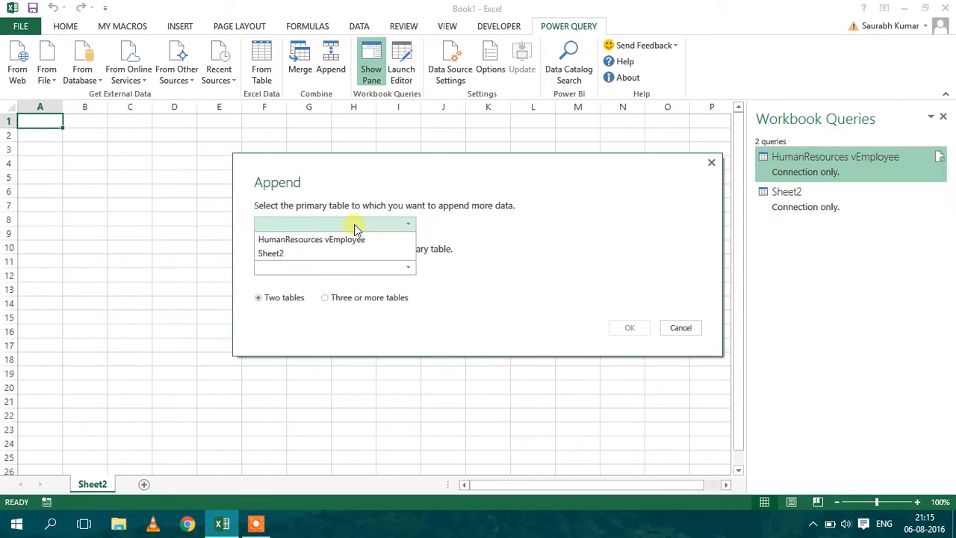
{"action": "left_click", "coordinate": [304, 240]}
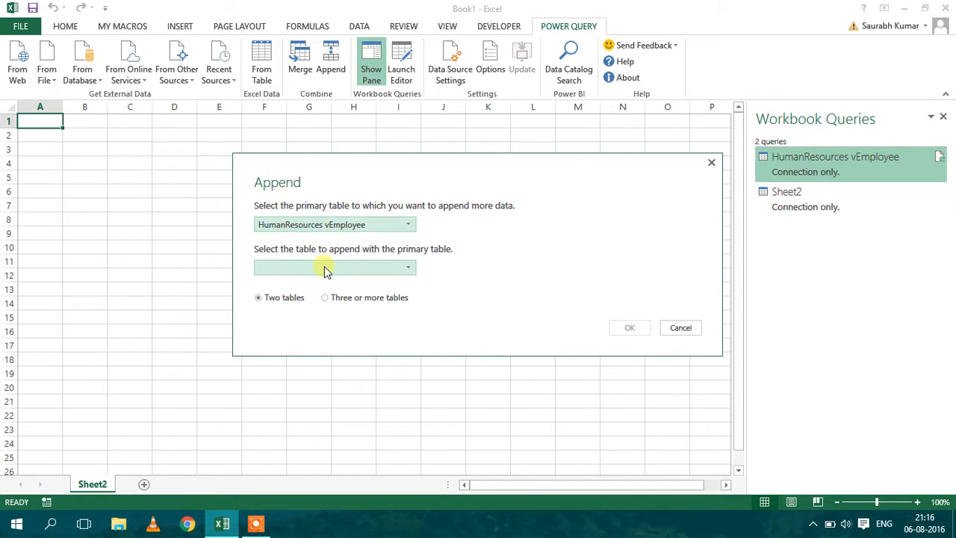
{"action": "left_click", "coordinate": [326, 269]}
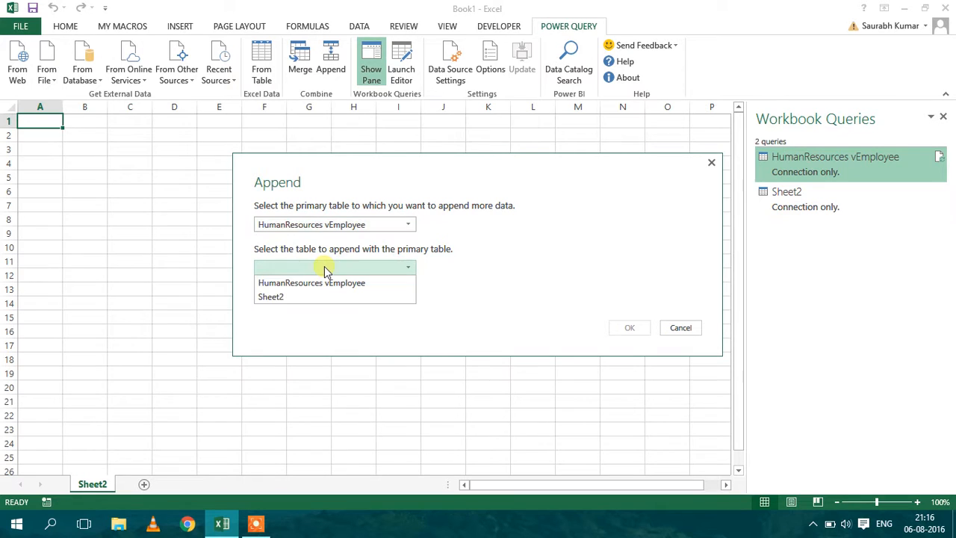
{"action": "left_click", "coordinate": [274, 296]}
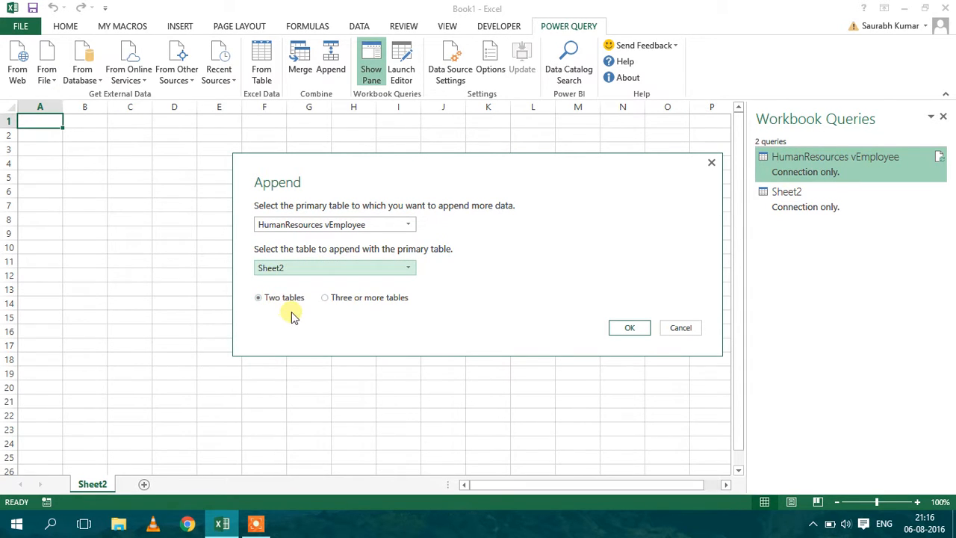
{"action": "left_click", "coordinate": [629, 329]}
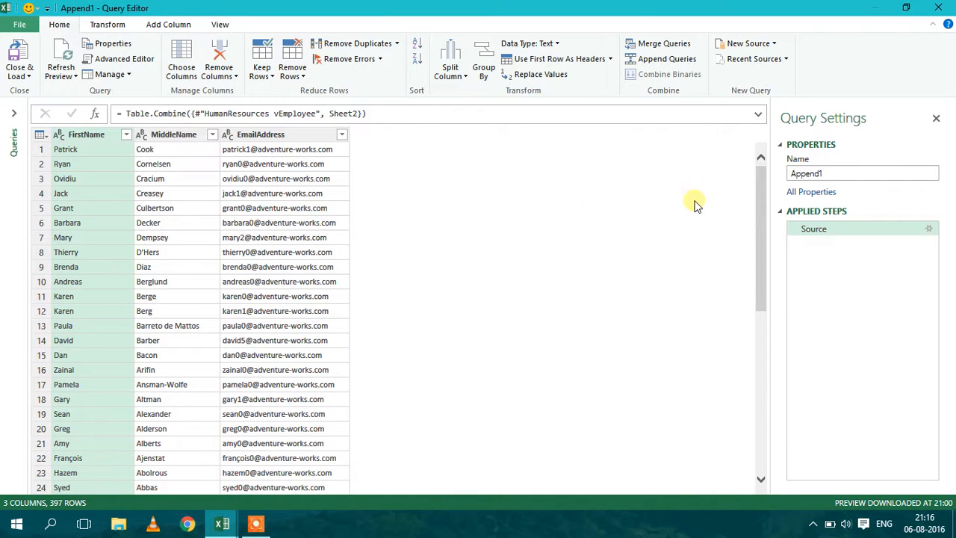
{"action": "left_click_drag", "start_coordinate": [758, 198], "coordinate": [761, 145]}
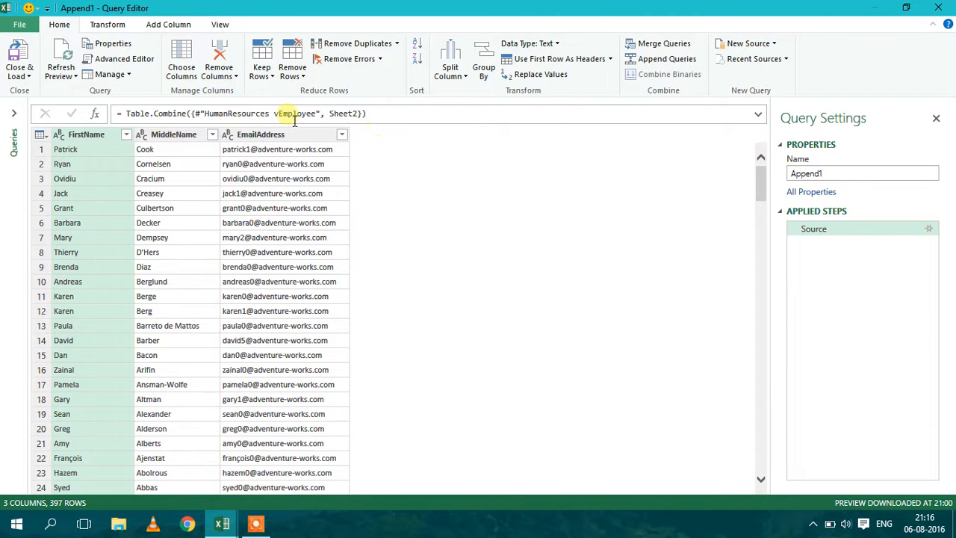
{"action": "left_click", "coordinate": [21, 58]}
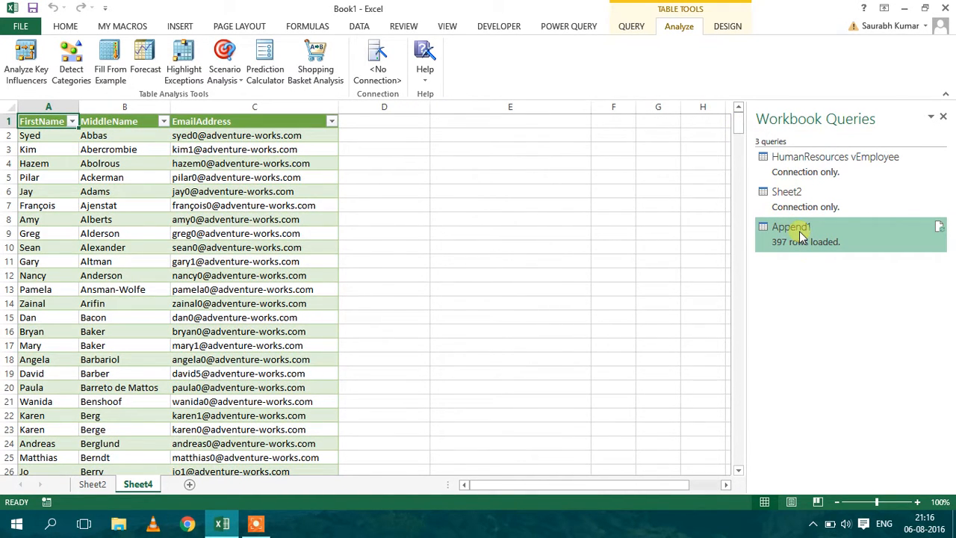
Examine the previews and data sources of the appended query and its source queries, and the combined rows in the worksheet.
{"action": "mouse_move", "coordinate": [799, 231]}
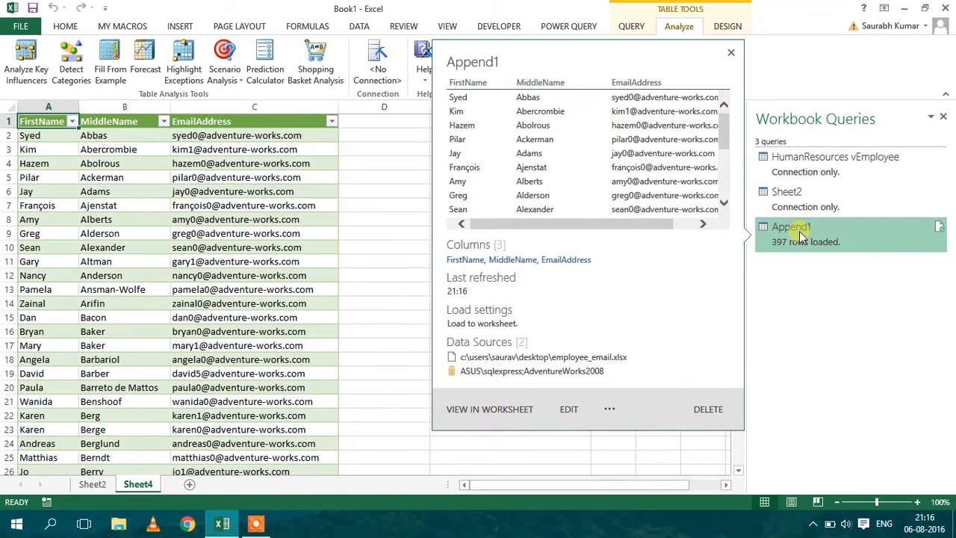
{"action": "mouse_move", "coordinate": [798, 167]}
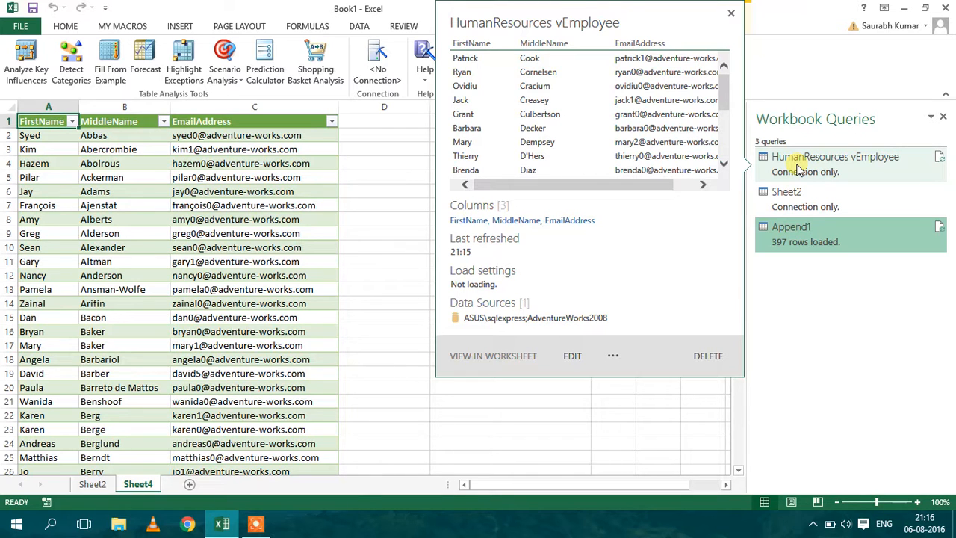
{"action": "mouse_move", "coordinate": [799, 203]}
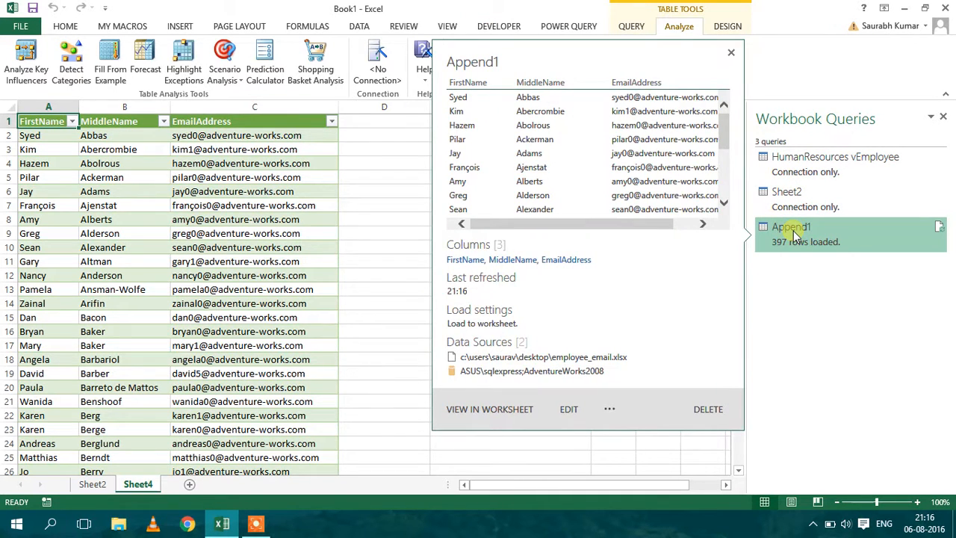
{"action": "left_click", "coordinate": [254, 191]}
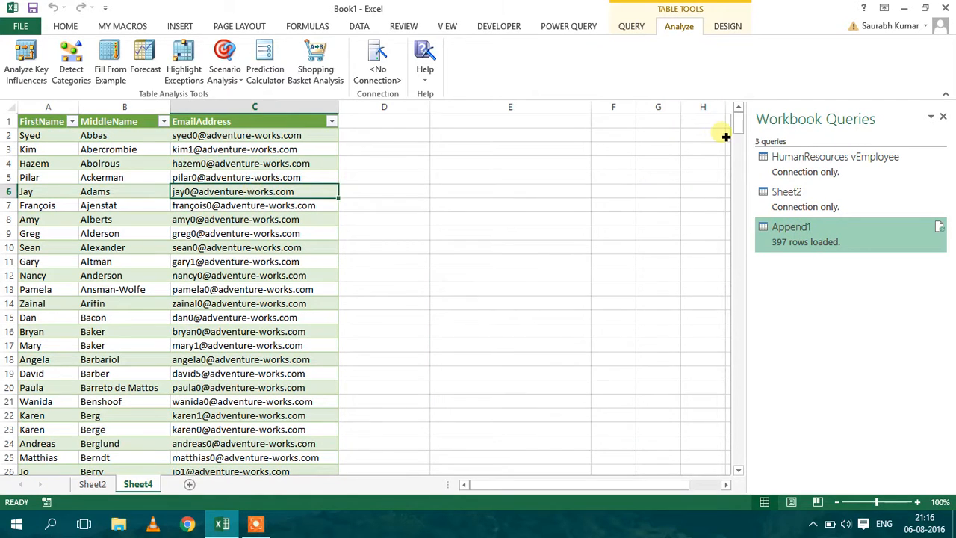
{"action": "left_click_drag", "start_coordinate": [736, 127], "coordinate": [732, 97]}
{"action": "mouse_move", "coordinate": [809, 226]}
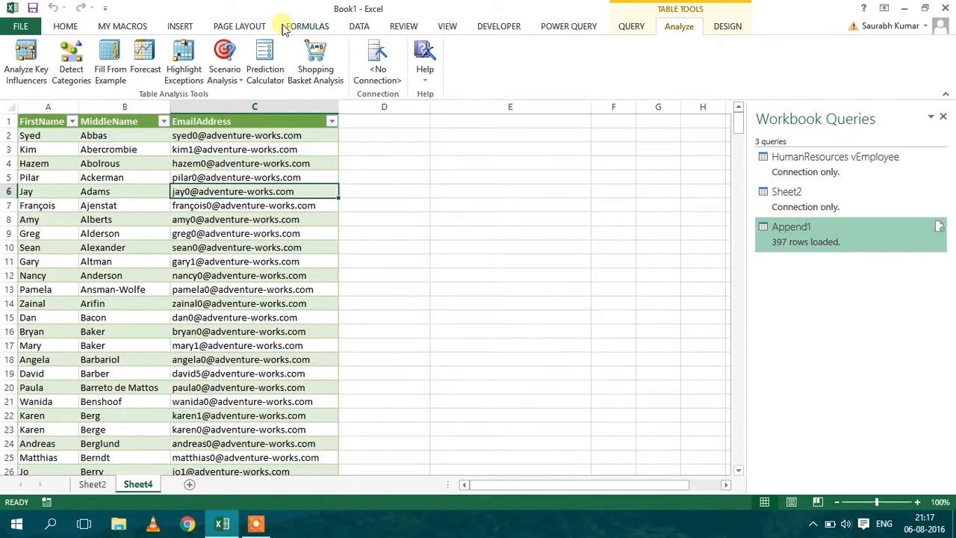
{"action": "left_click", "coordinate": [564, 29]}
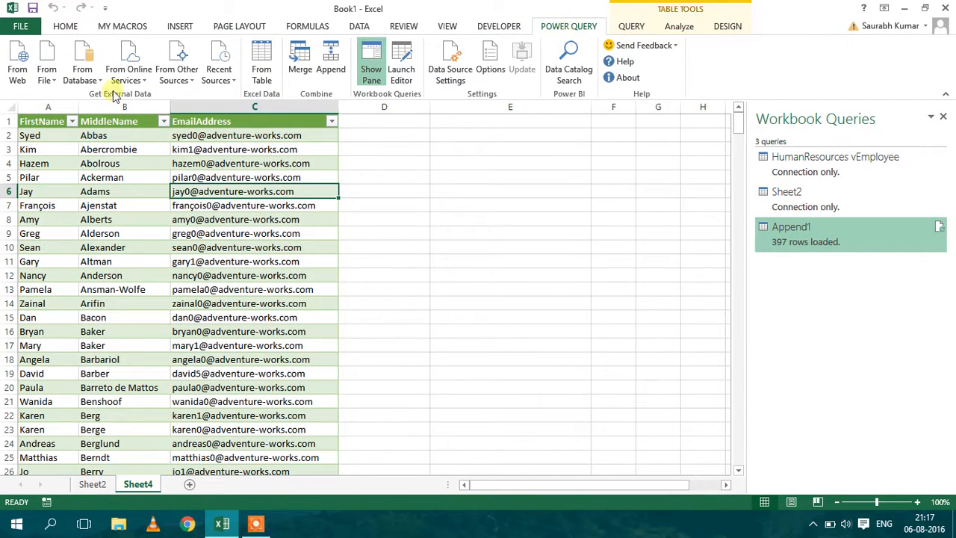
{"action": "left_click", "coordinate": [46, 71]}
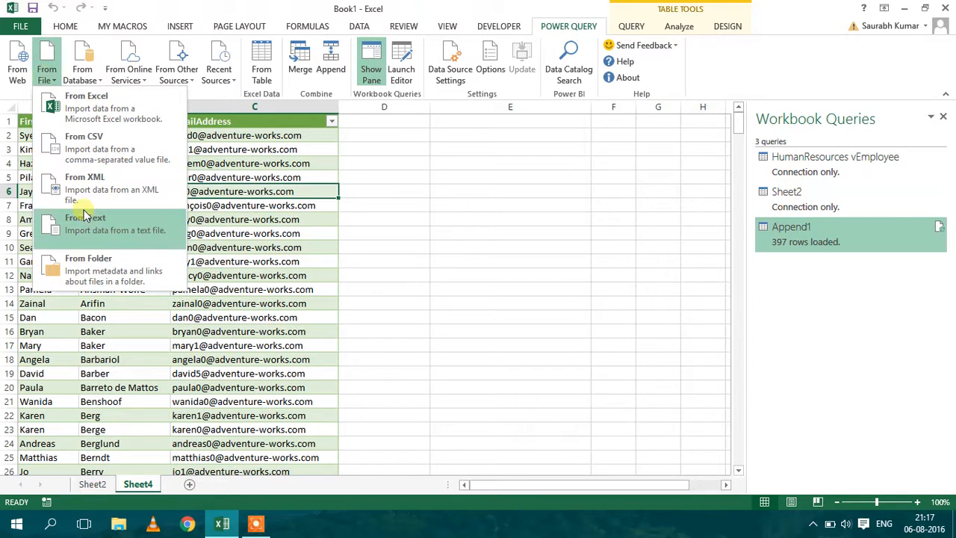
{"action": "left_click", "coordinate": [81, 78]}
{"action": "left_click", "coordinate": [81, 78]}
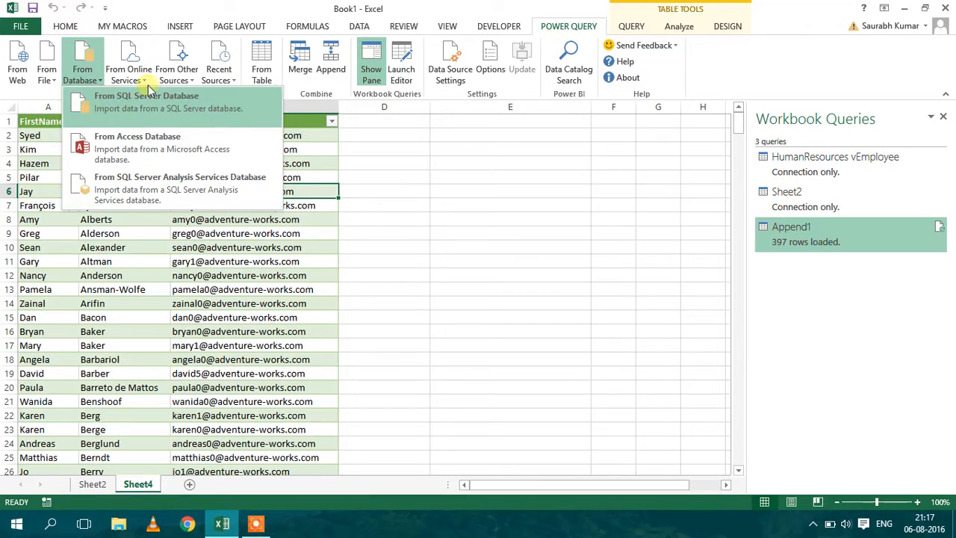
{"action": "left_click", "coordinate": [188, 79]}
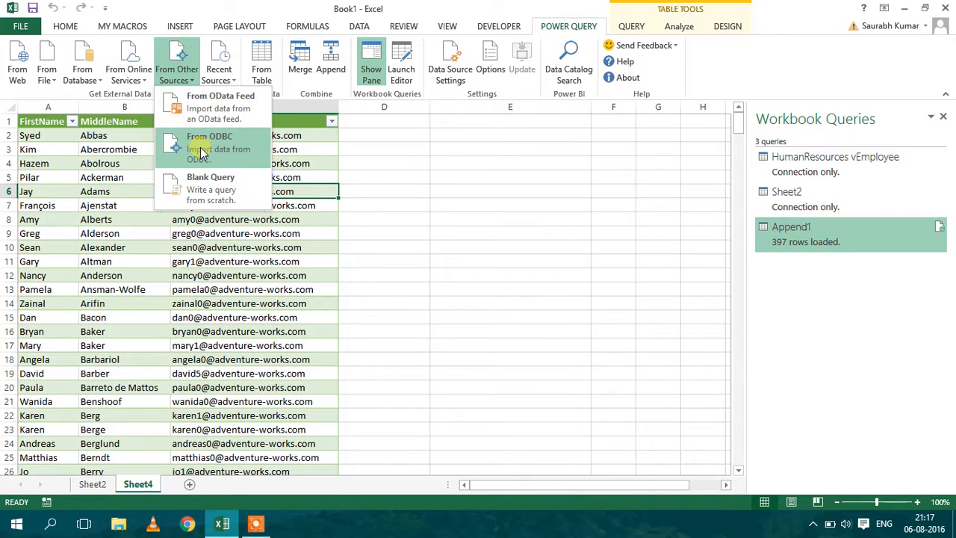
{"action": "left_click", "coordinate": [292, 150]}
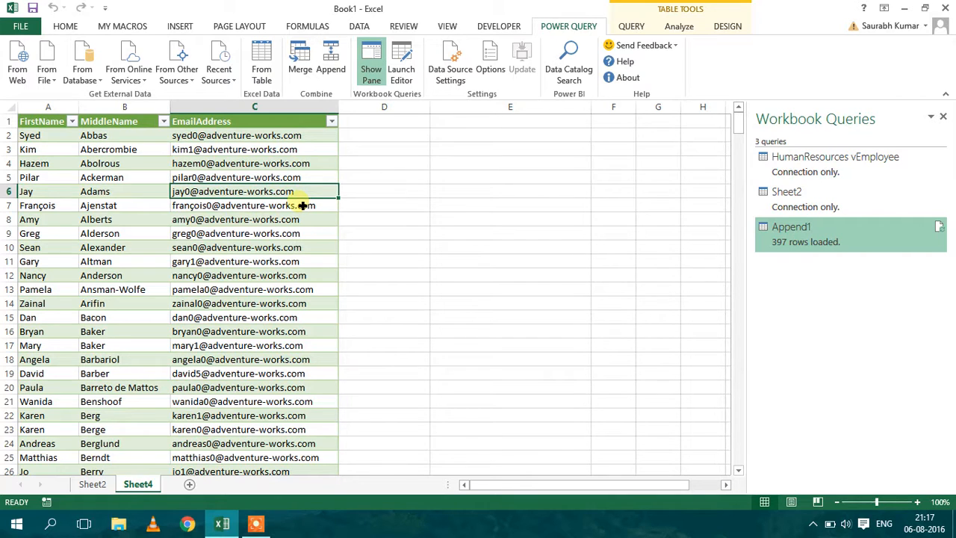
{"action": "left_click", "coordinate": [52, 123]}
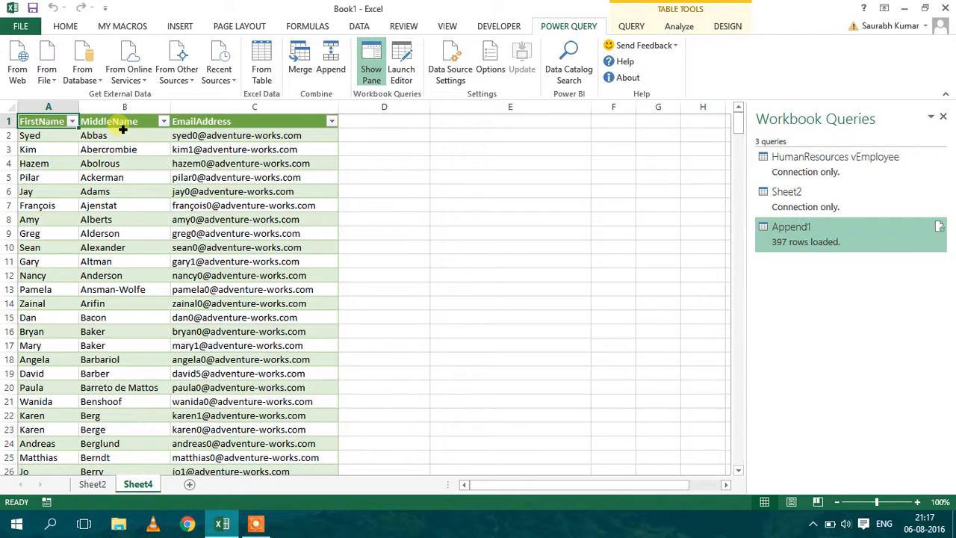
{"action": "left_click", "coordinate": [255, 523]}
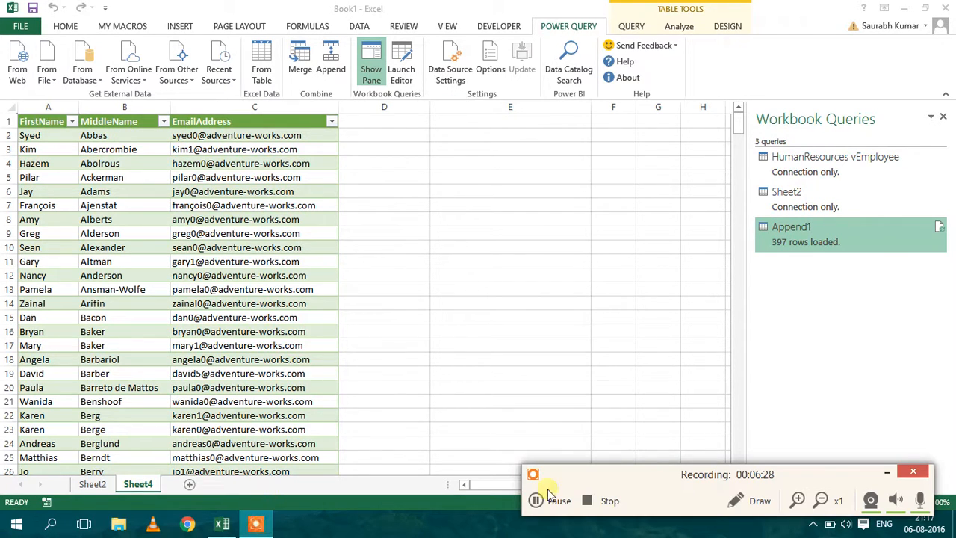